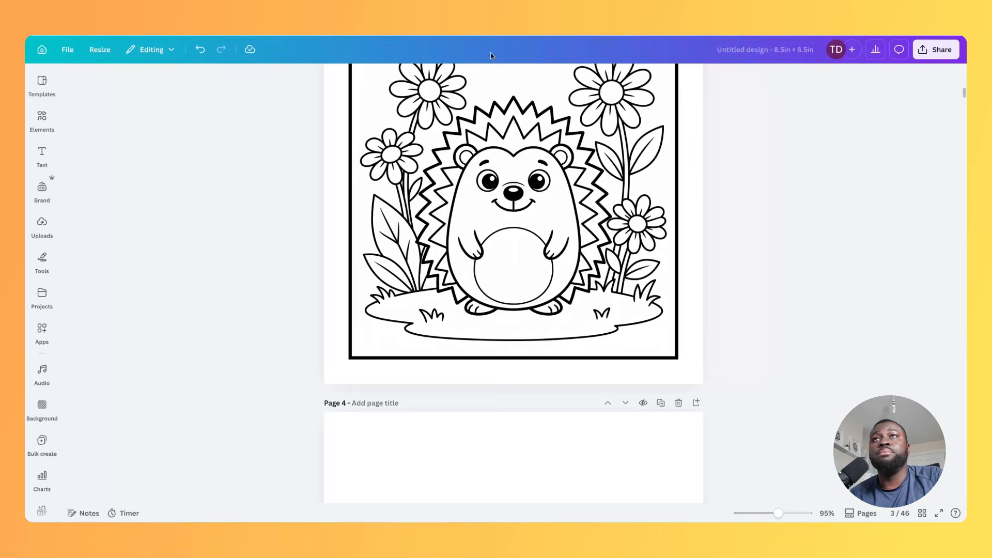
Look through the finished coloring pages in the Canva design.
{"action": "scroll", "coordinate": [542, 239], "scroll_direction": "down", "scroll_amount": 10}
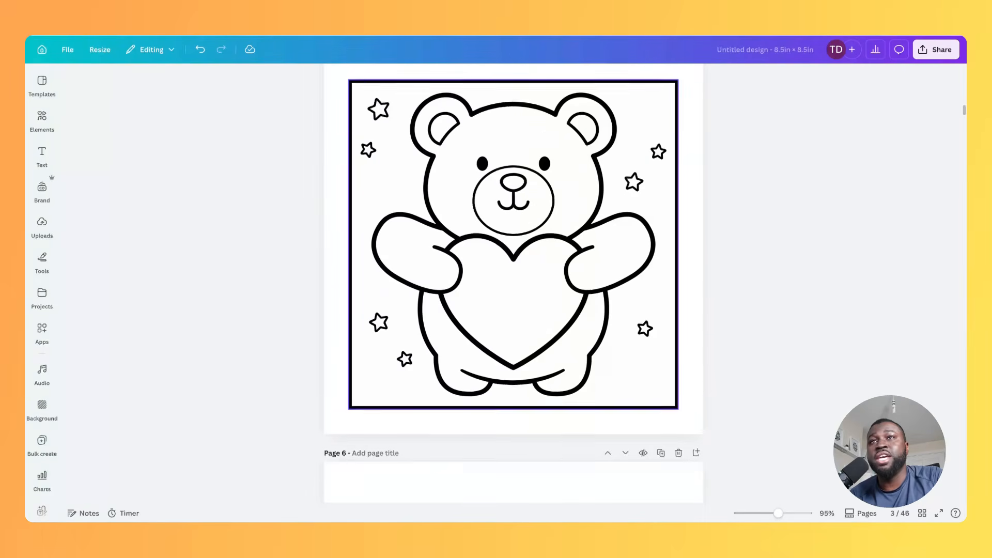
{"action": "scroll", "coordinate": [513, 283], "scroll_direction": "down", "scroll_amount": 10}
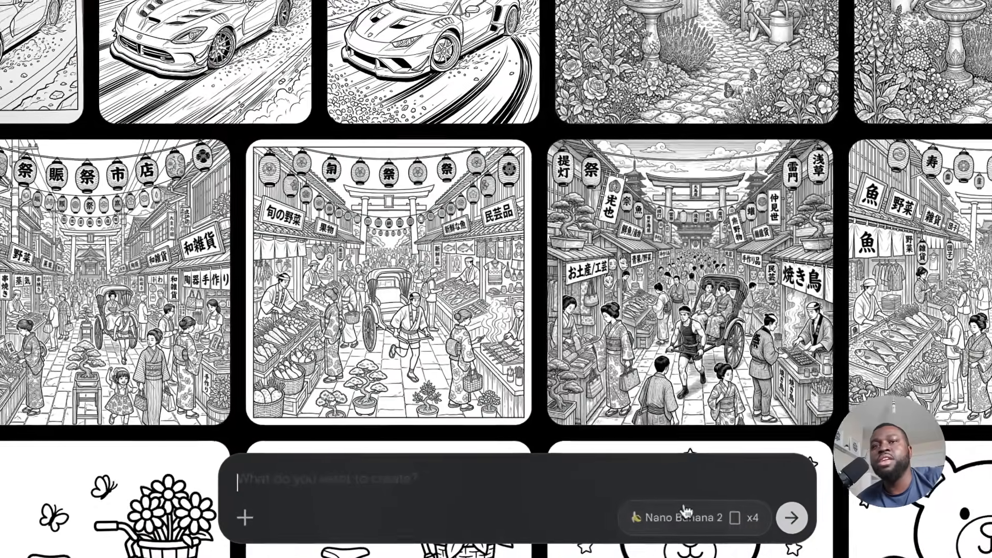
Switch to Flow and set the image generation aspect ratio to 1:1.
{"action": "left_click", "coordinate": [580, 493]}
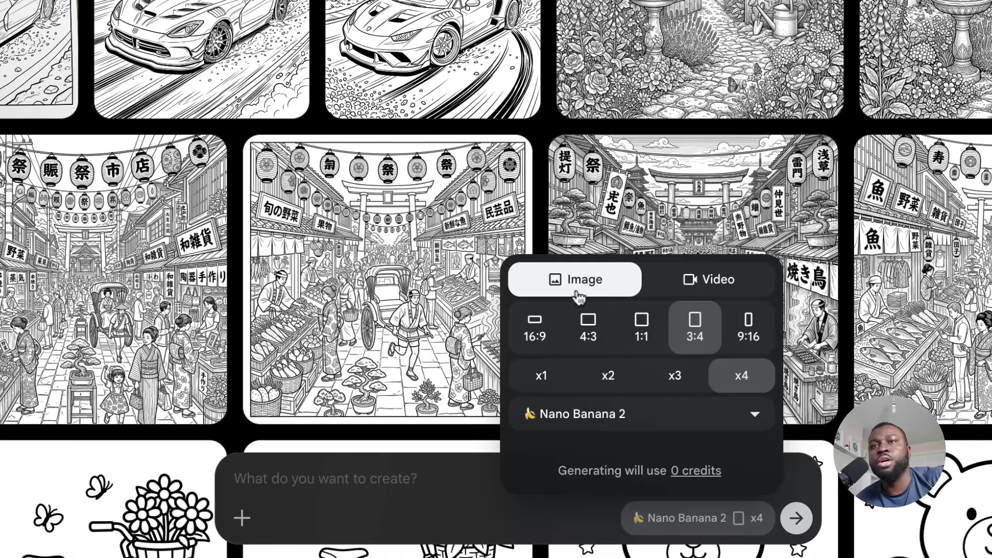
{"action": "left_click", "coordinate": [653, 333]}
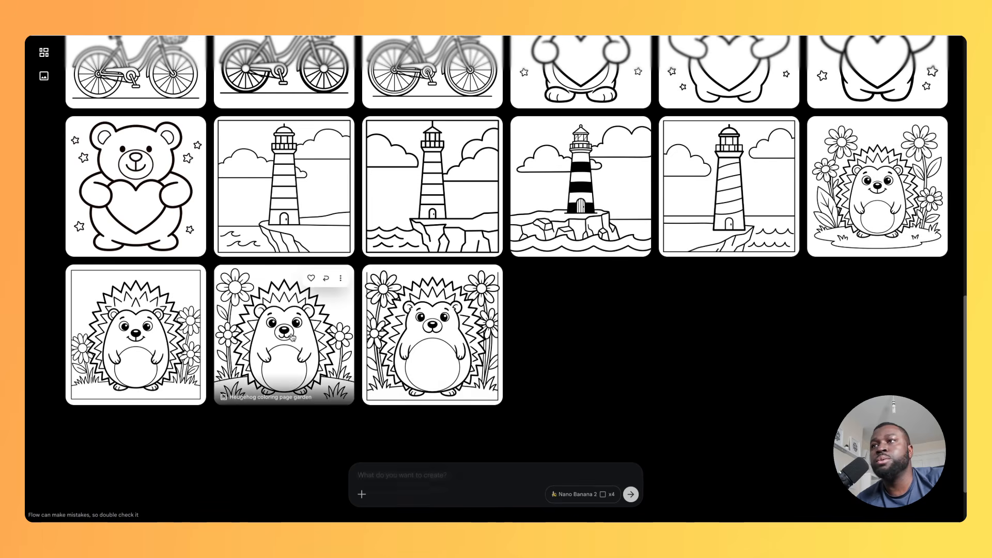
Open a generated hedgehog coloring page, examine its full generation prompt, and return to the image gallery.
{"action": "left_click", "coordinate": [436, 326]}
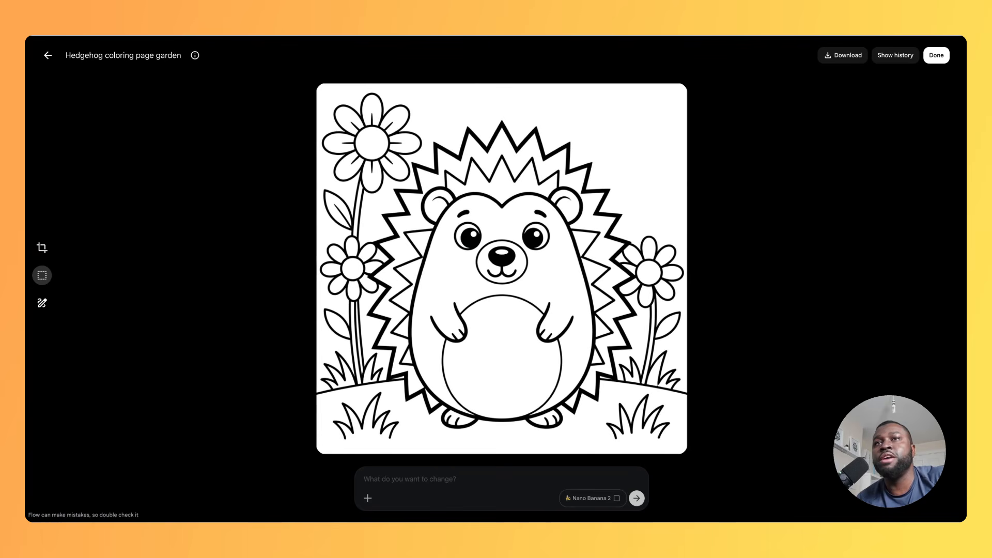
{"action": "left_click", "coordinate": [195, 56]}
{"action": "left_click", "coordinate": [371, 107]}
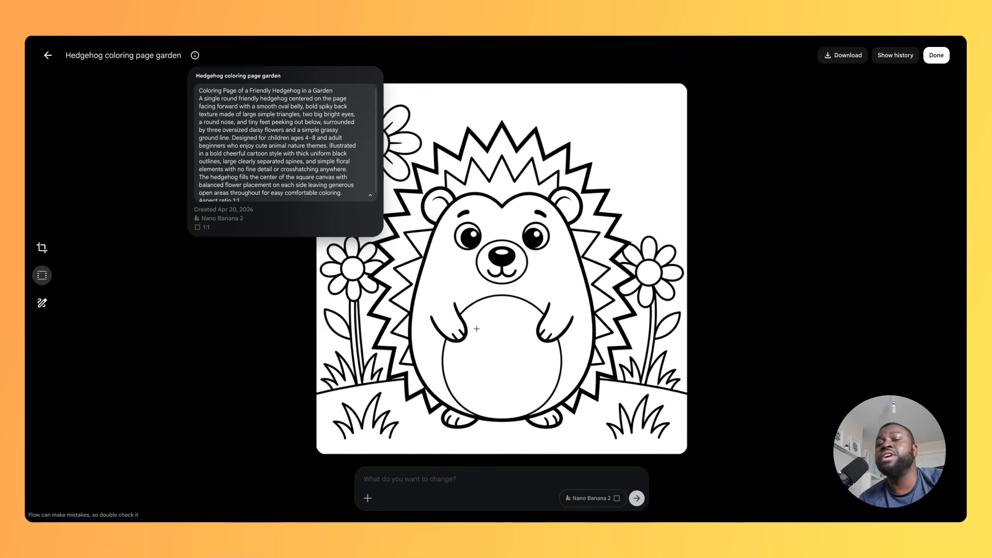
{"action": "left_click", "coordinate": [721, 285]}
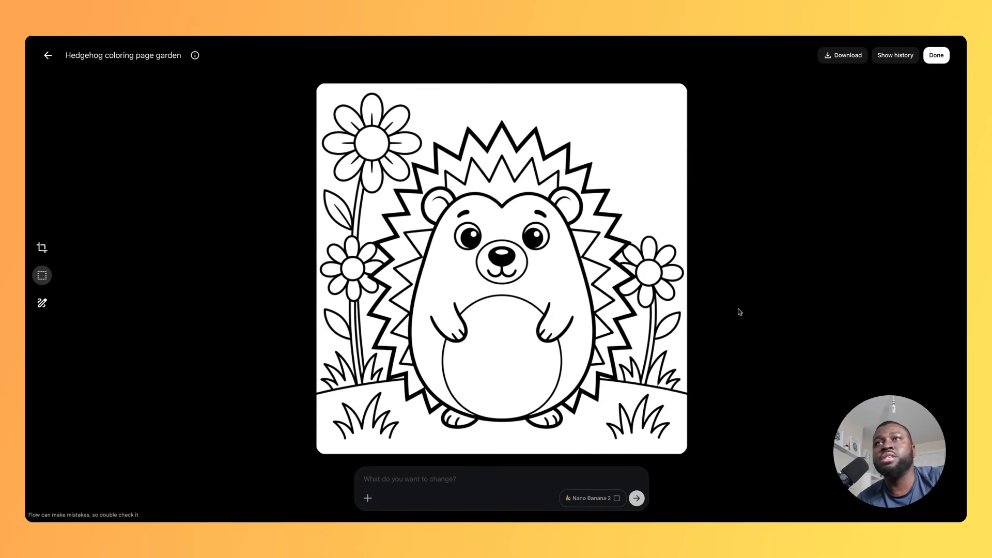
{"action": "key", "text": "Escape"}
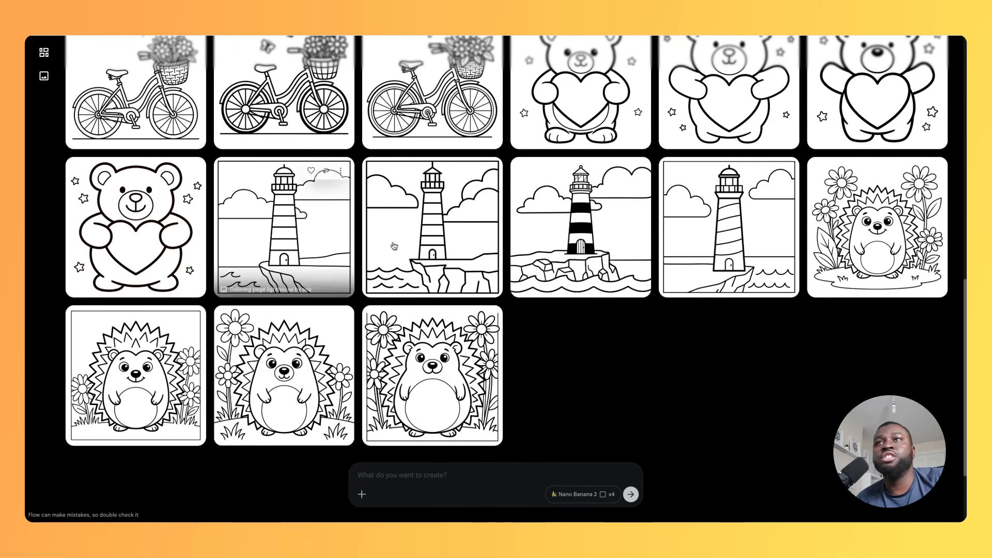
Open a generated lighthouse coloring page and examine its full generation prompt.
{"action": "left_click", "coordinate": [455, 245]}
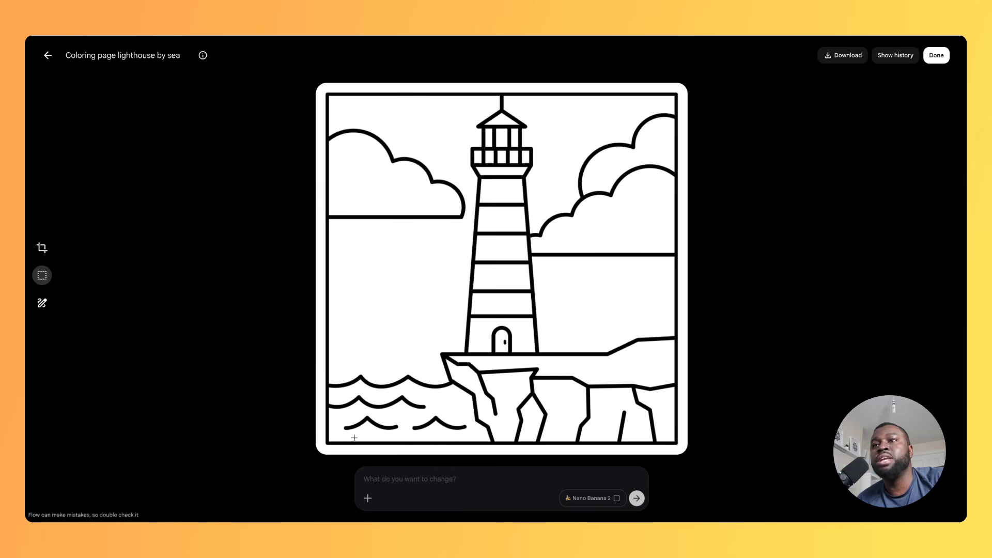
{"action": "left_click", "coordinate": [202, 56]}
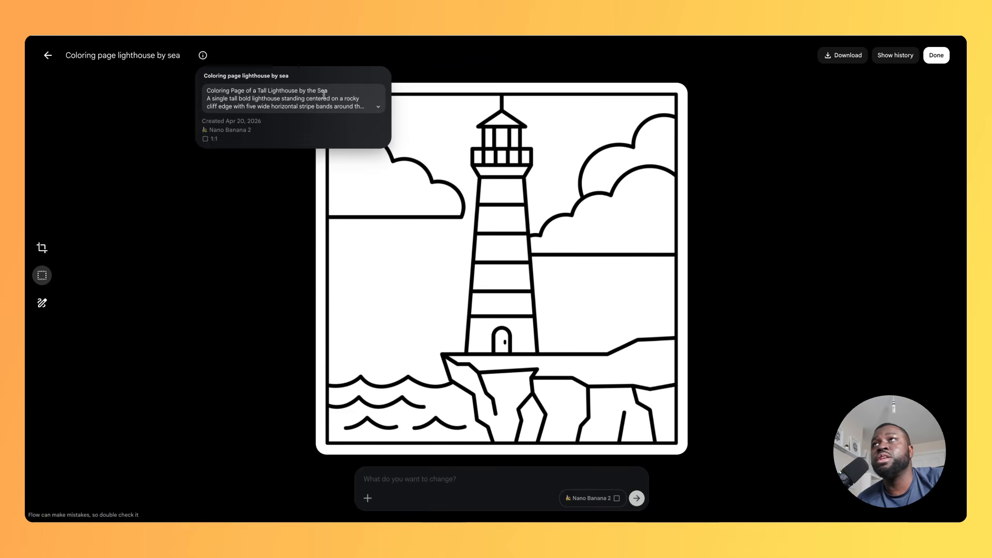
{"action": "left_click", "coordinate": [378, 107]}
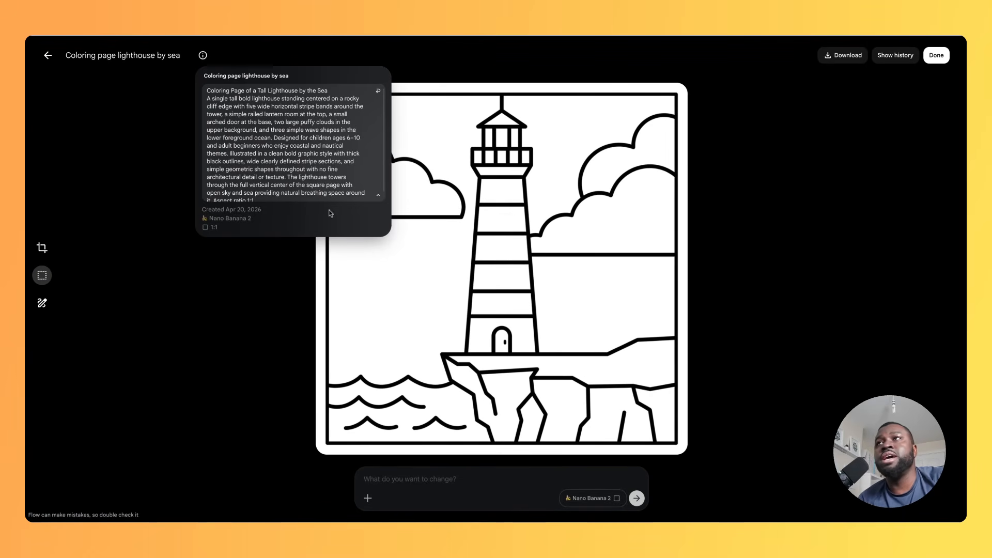
{"action": "left_click", "coordinate": [287, 274]}
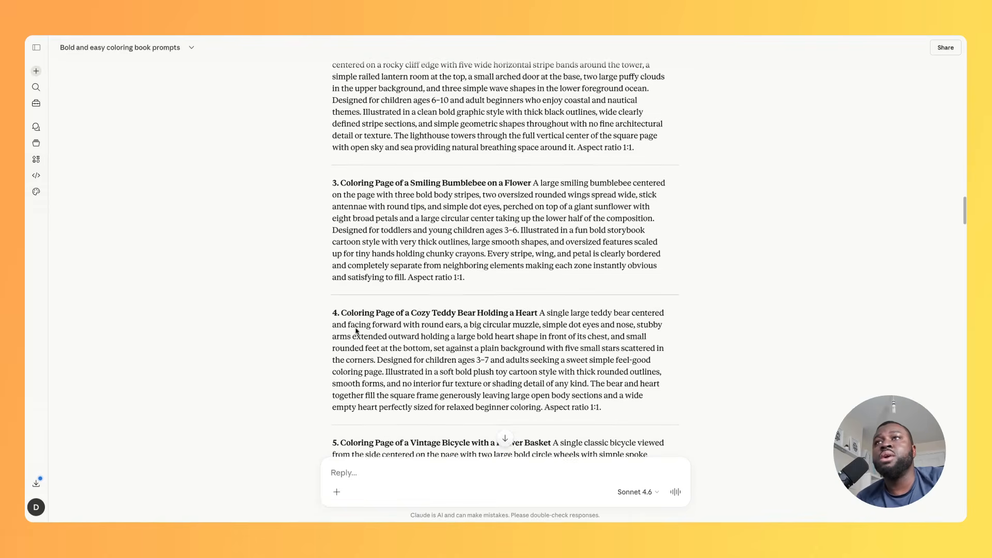
Check the teddy bear and bicycle prompts in Claude against the matching generated images in Flow.
{"action": "scroll", "coordinate": [370, 287], "scroll_direction": "down", "scroll_amount": 3}
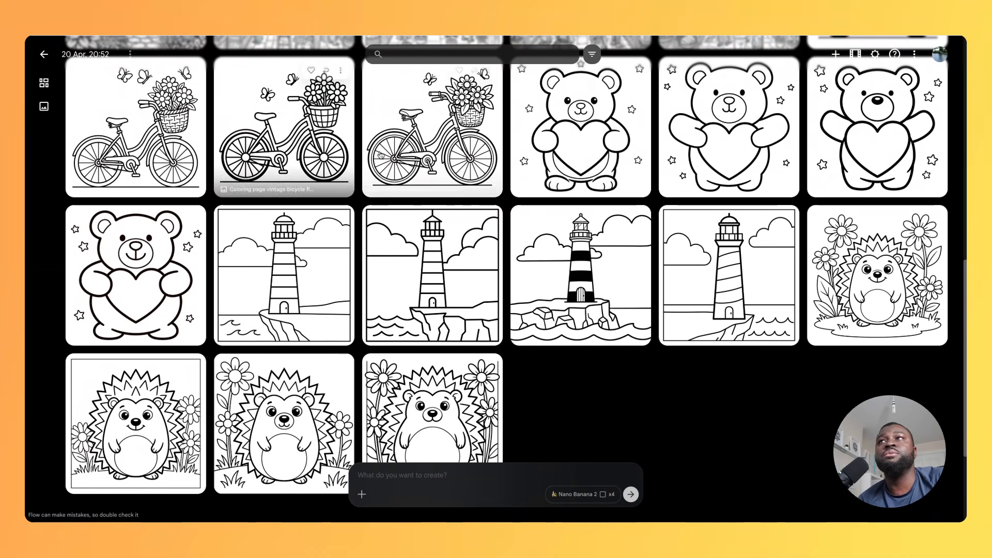
{"action": "scroll", "coordinate": [524, 170], "scroll_direction": "up", "scroll_amount": 3}
{"action": "scroll", "coordinate": [523, 239], "scroll_direction": "down", "scroll_amount": 1}
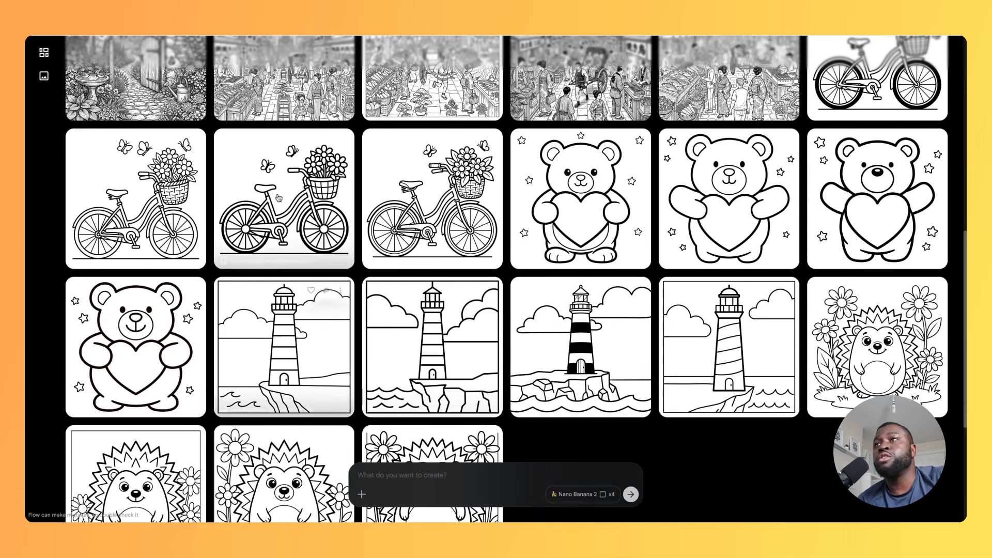
Switch to Claude and read the 1:1 Subject/Scene prompt request and the detailed coloring page prompts generated from it.
{"action": "left_click", "coordinate": [166, 35]}
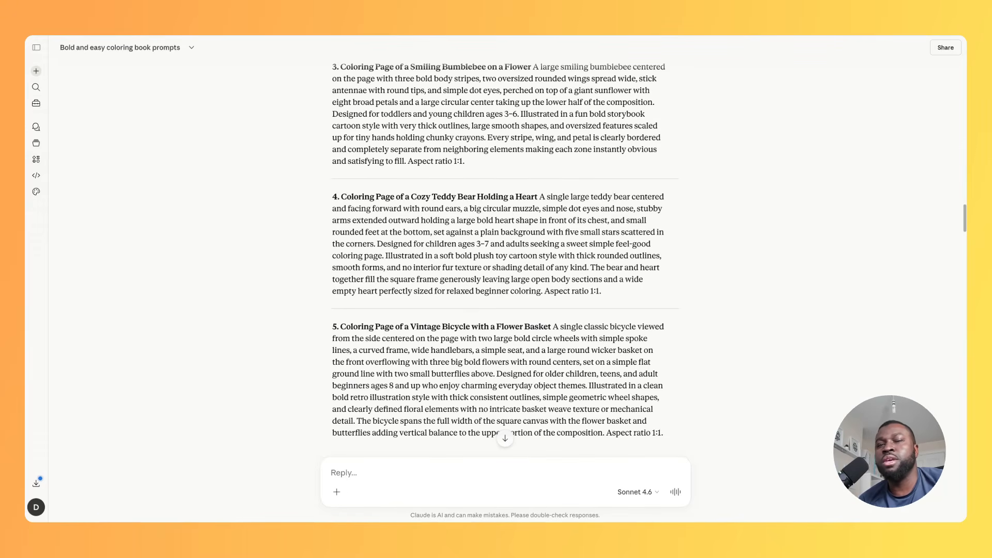
{"action": "scroll", "coordinate": [507, 258], "scroll_direction": "down", "scroll_amount": 3}
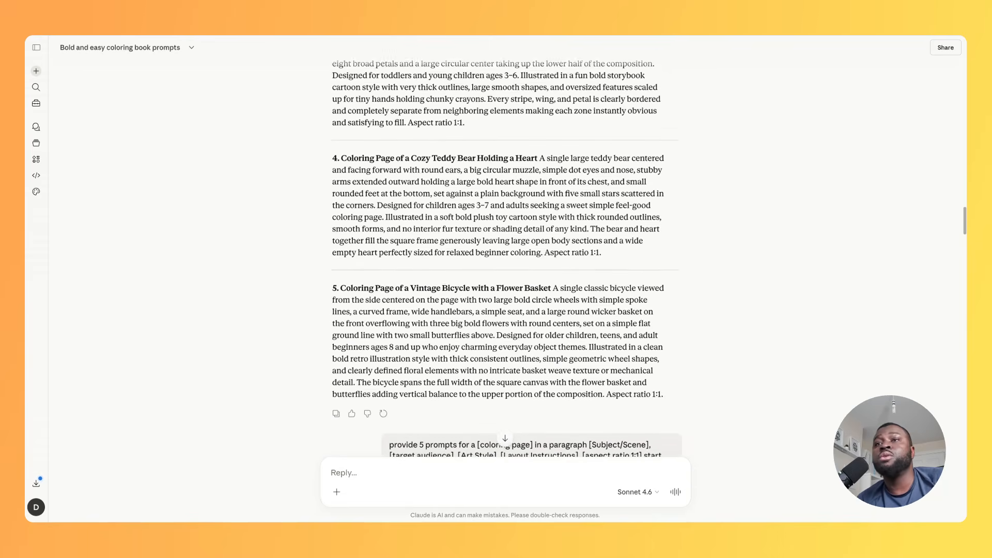
{"action": "scroll", "coordinate": [507, 258], "scroll_direction": "down", "scroll_amount": 3}
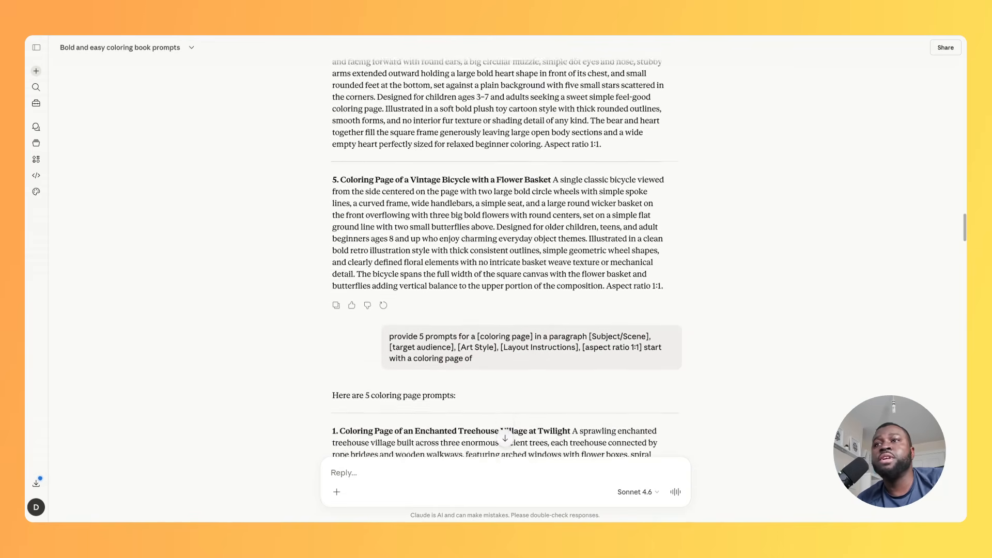
{"action": "scroll", "coordinate": [506, 258], "scroll_direction": "down", "scroll_amount": 2}
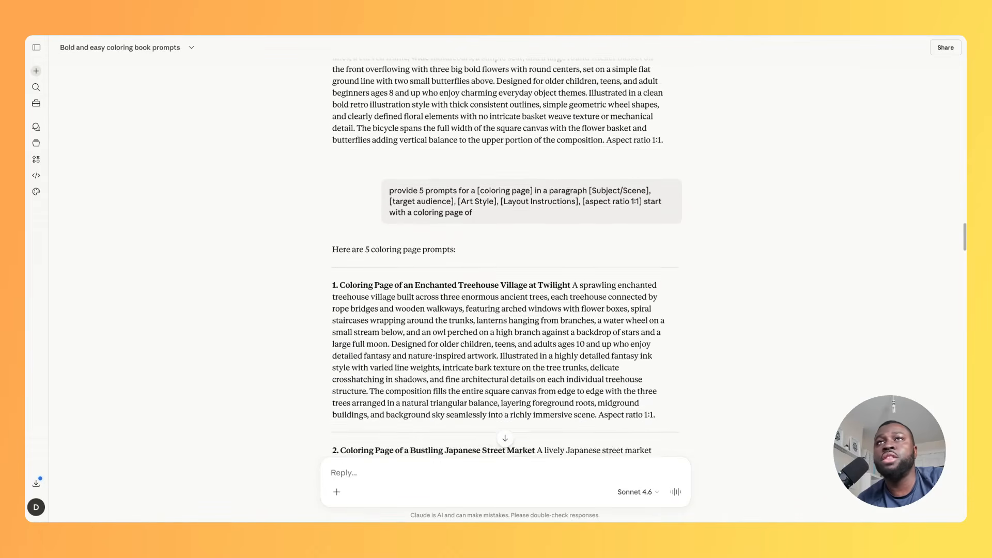
{"action": "scroll", "coordinate": [356, 315], "scroll_direction": "down", "scroll_amount": 2}
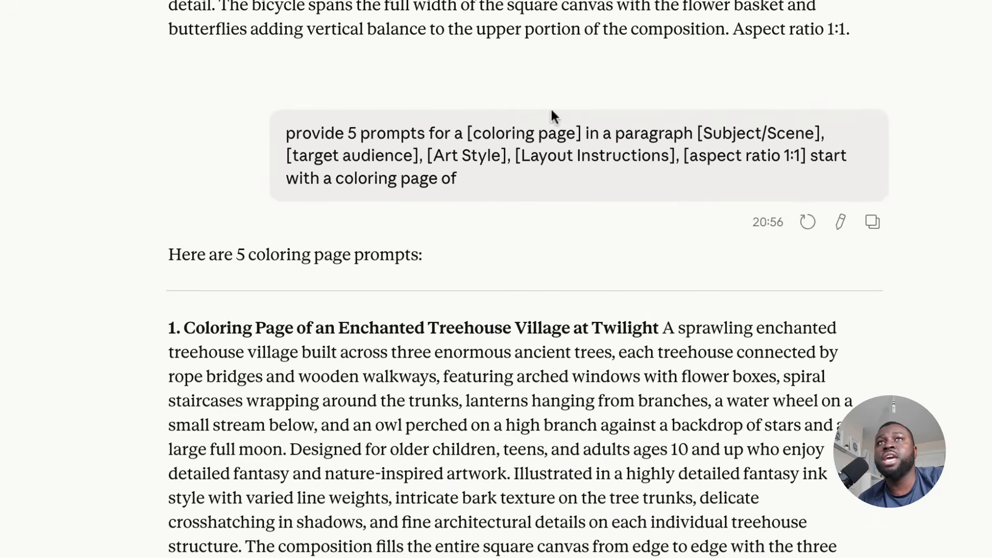
{"action": "scroll", "coordinate": [544, 165], "scroll_direction": "down", "scroll_amount": 2}
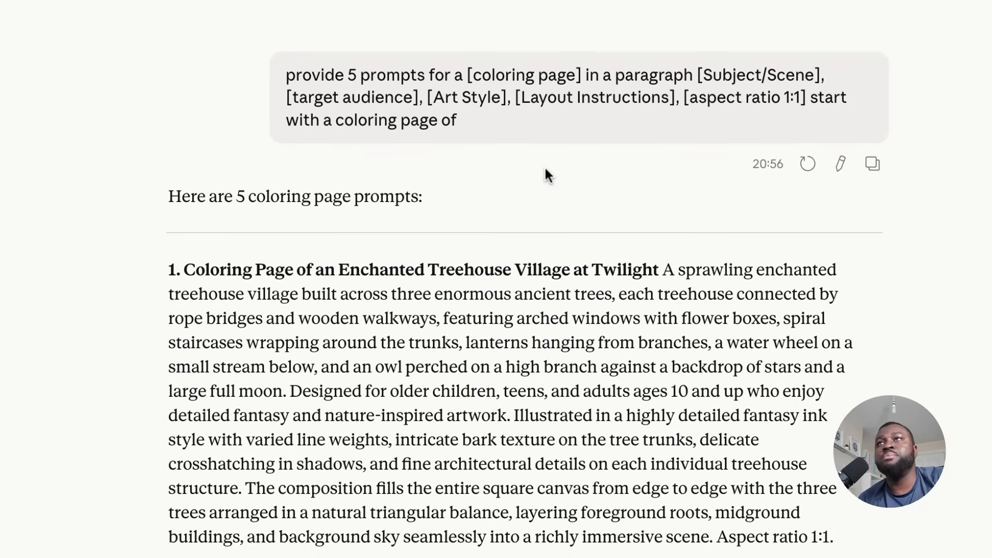
{"action": "scroll", "coordinate": [544, 165], "scroll_direction": "down", "scroll_amount": 2}
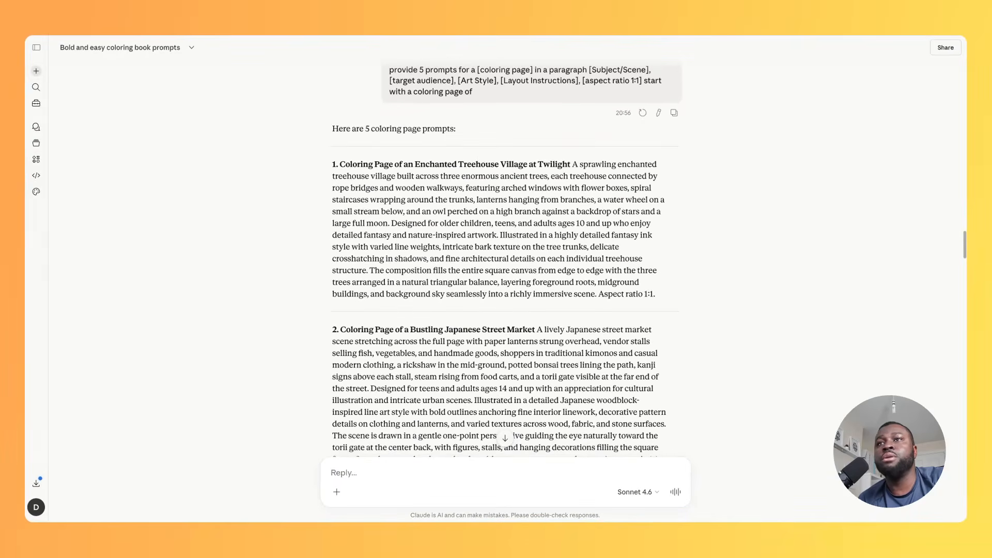
{"action": "scroll", "coordinate": [505, 258], "scroll_direction": "down", "scroll_amount": 1}
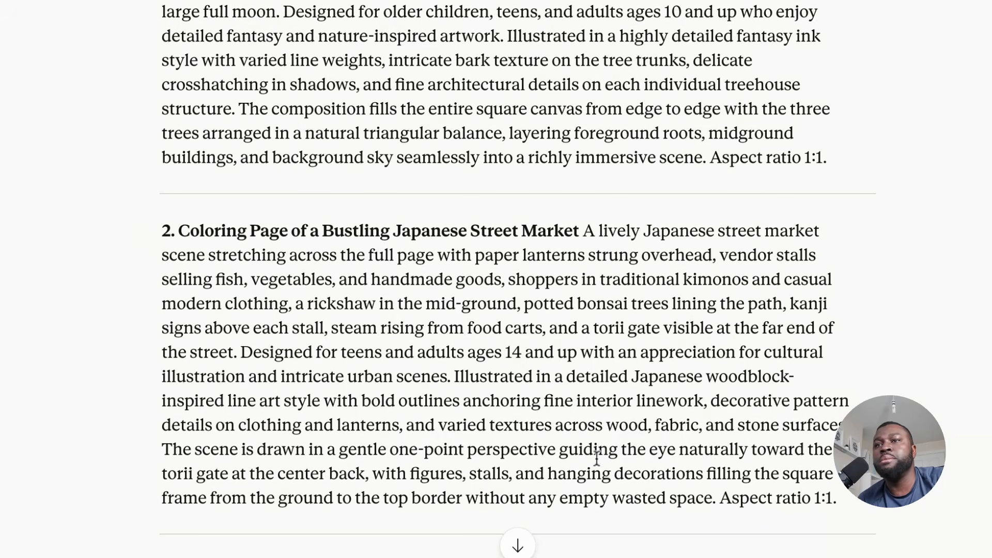
{"action": "scroll", "coordinate": [596, 457], "scroll_direction": "down", "scroll_amount": 10}
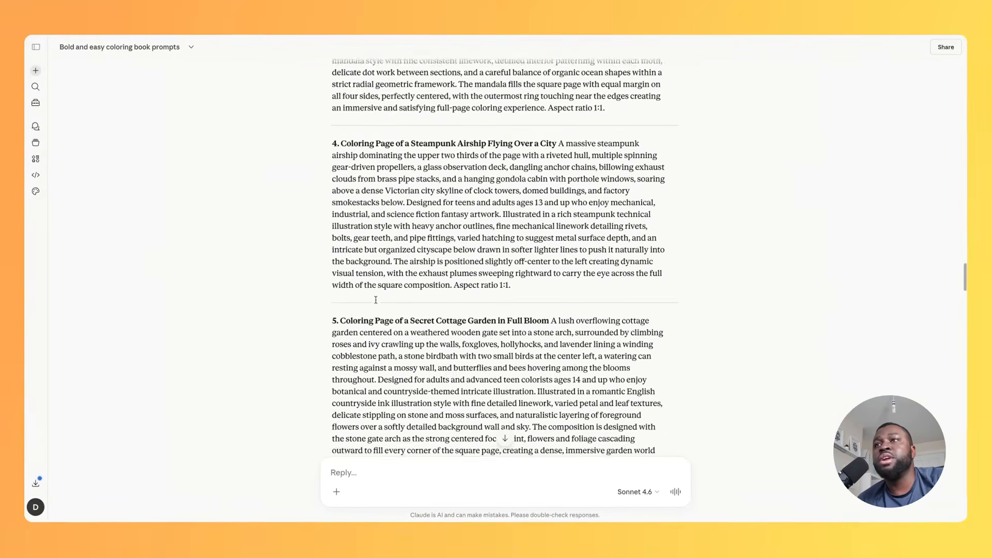
{"action": "scroll", "coordinate": [376, 300], "scroll_direction": "down", "scroll_amount": 2}
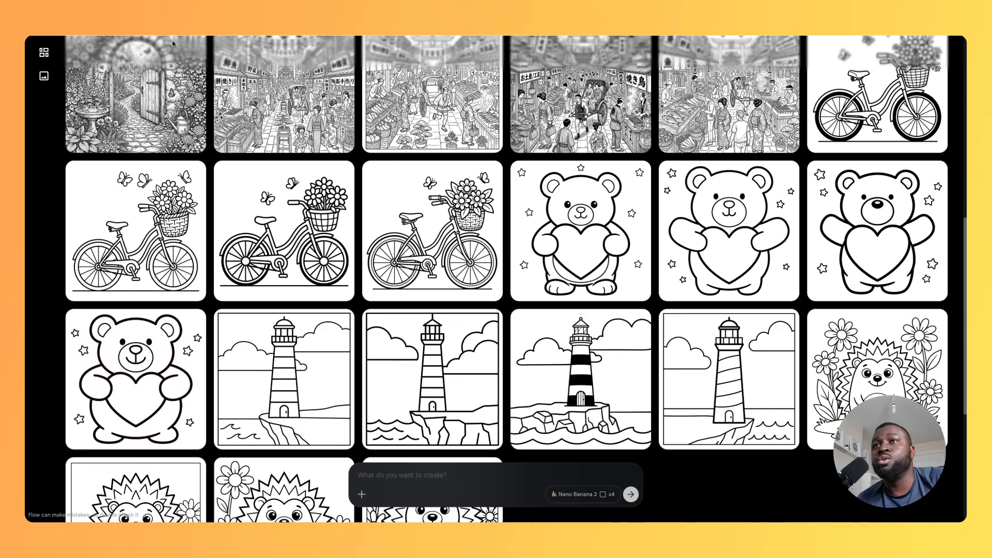
Switch to Flow, open a Japanese street market coloring page, and examine its line art and full generation prompt.
{"action": "scroll", "coordinate": [281, 173], "scroll_direction": "up", "scroll_amount": 5}
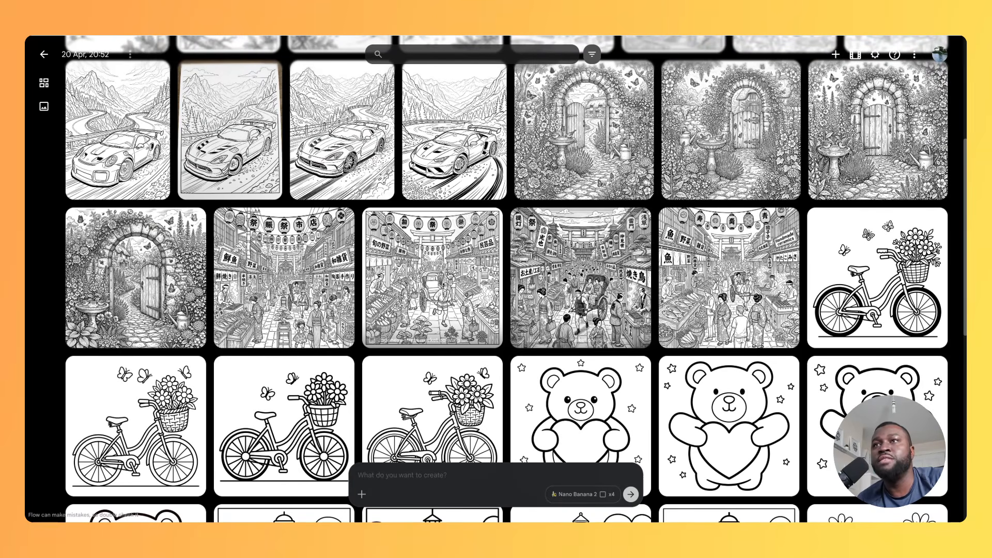
{"action": "left_click", "coordinate": [439, 276]}
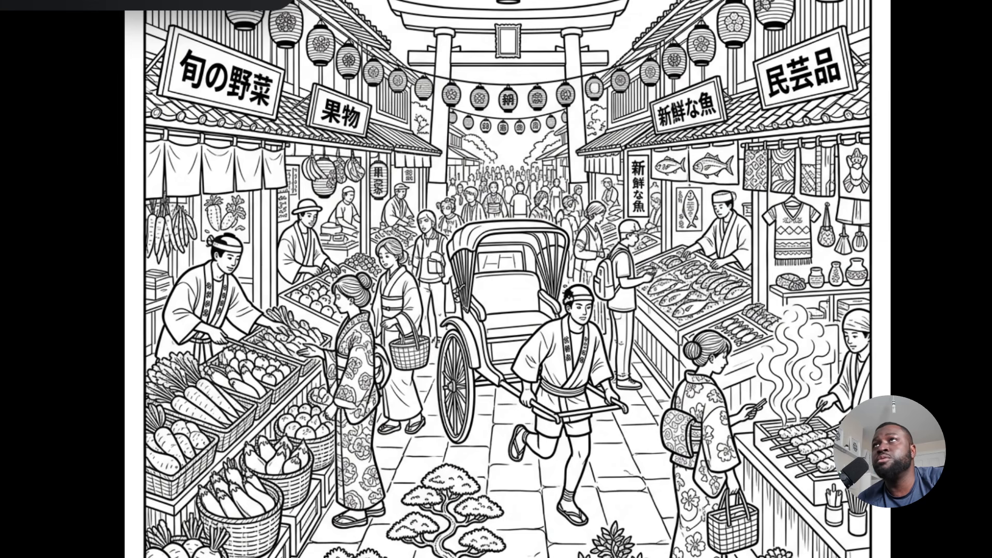
{"action": "left_click", "coordinate": [485, 75]}
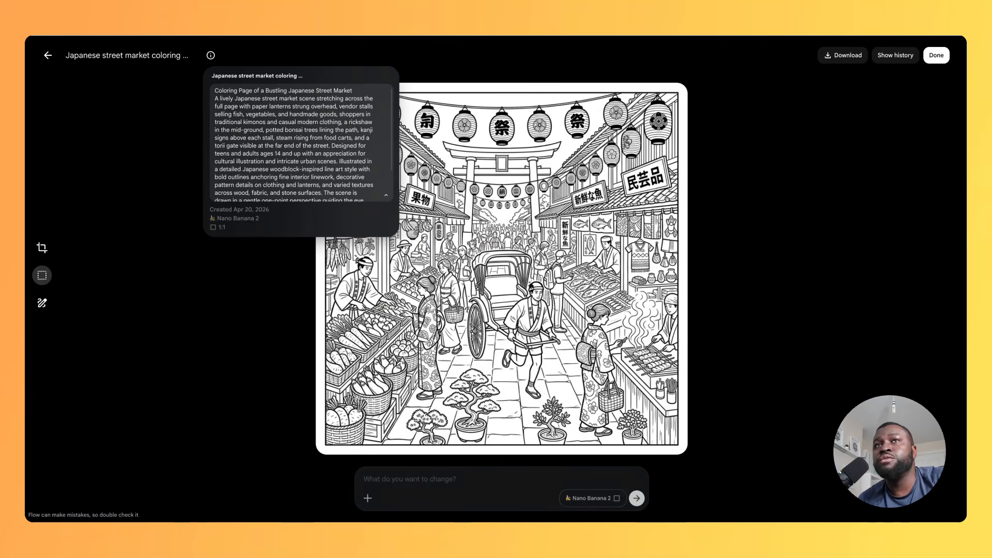
{"action": "left_click", "coordinate": [755, 279]}
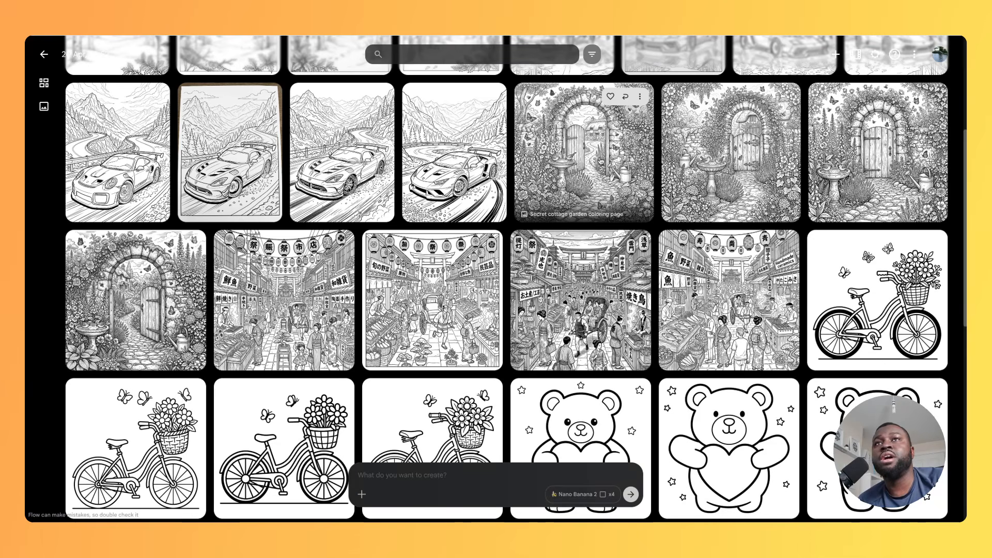
Open a secret cottage garden coloring page and examine its full generation prompt.
{"action": "left_click", "coordinate": [600, 159]}
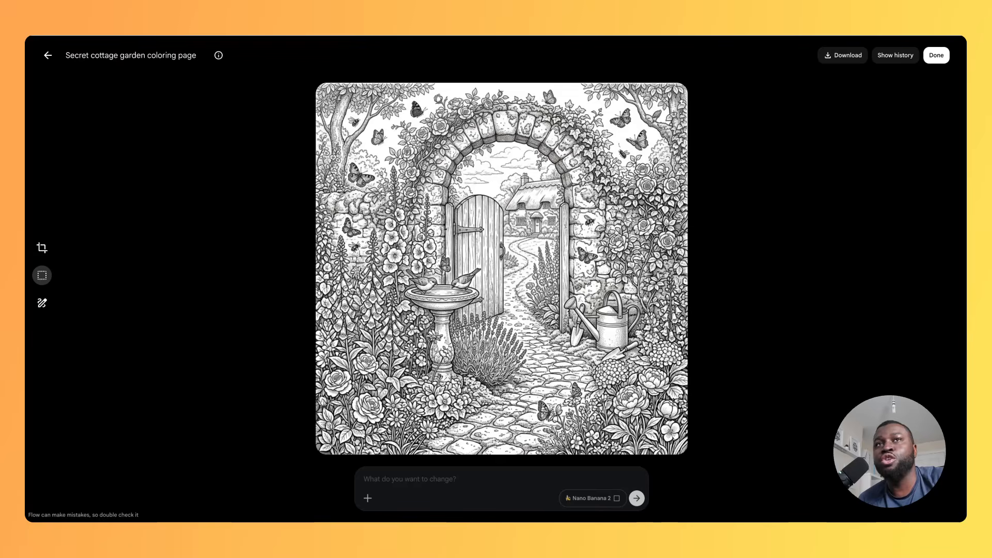
{"action": "left_click", "coordinate": [222, 61]}
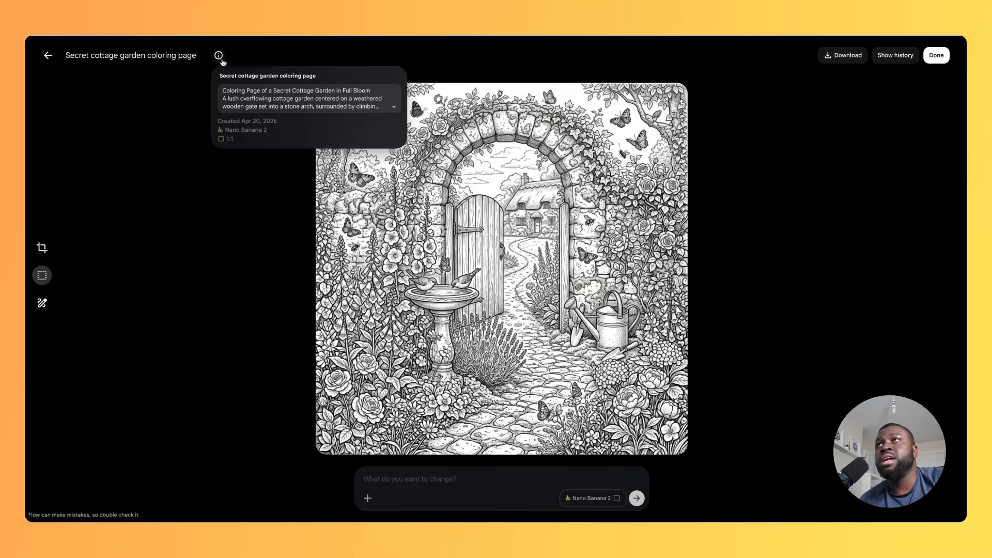
{"action": "left_click", "coordinate": [393, 109]}
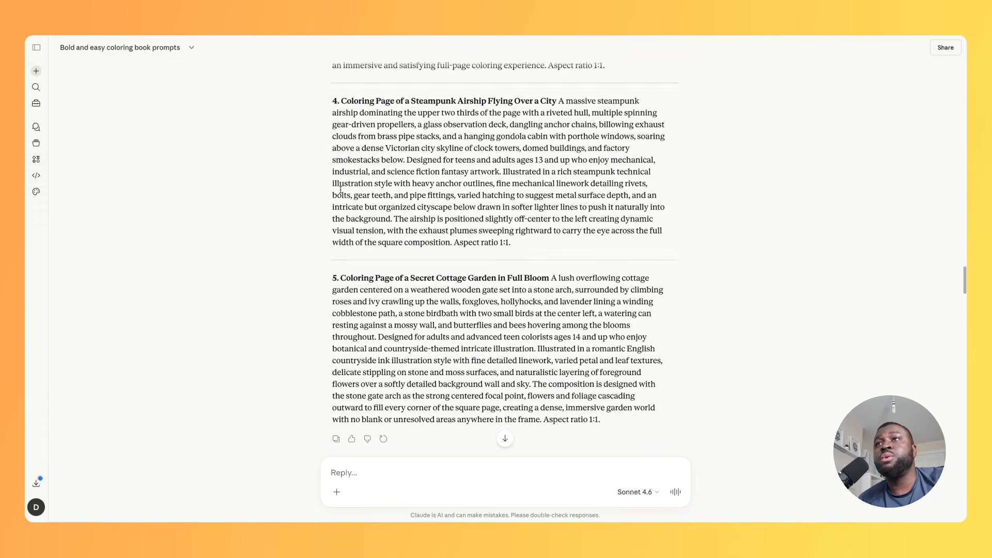
Switch to Claude and read the sports car prompt request with aspect ratio 3:4 and its generated coloring page prompts.
{"action": "scroll", "coordinate": [506, 258], "scroll_direction": "down", "scroll_amount": 3}
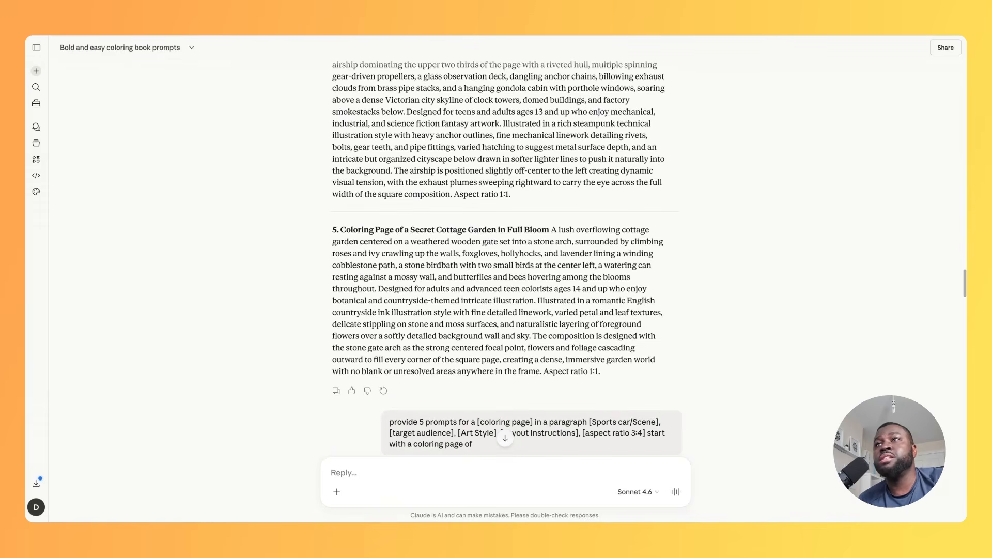
{"action": "scroll", "coordinate": [506, 259], "scroll_direction": "down", "scroll_amount": 3}
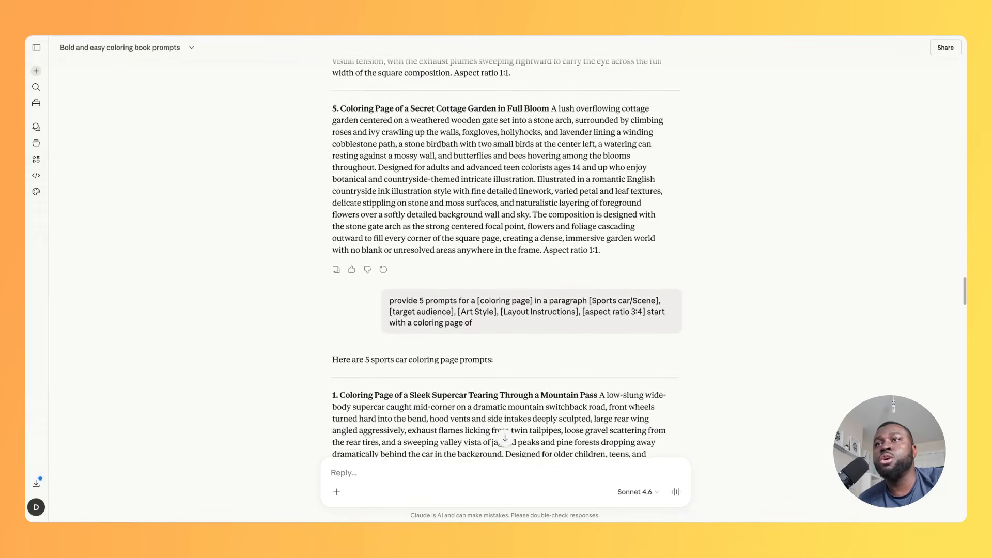
{"action": "scroll", "coordinate": [390, 192], "scroll_direction": "down", "scroll_amount": 3}
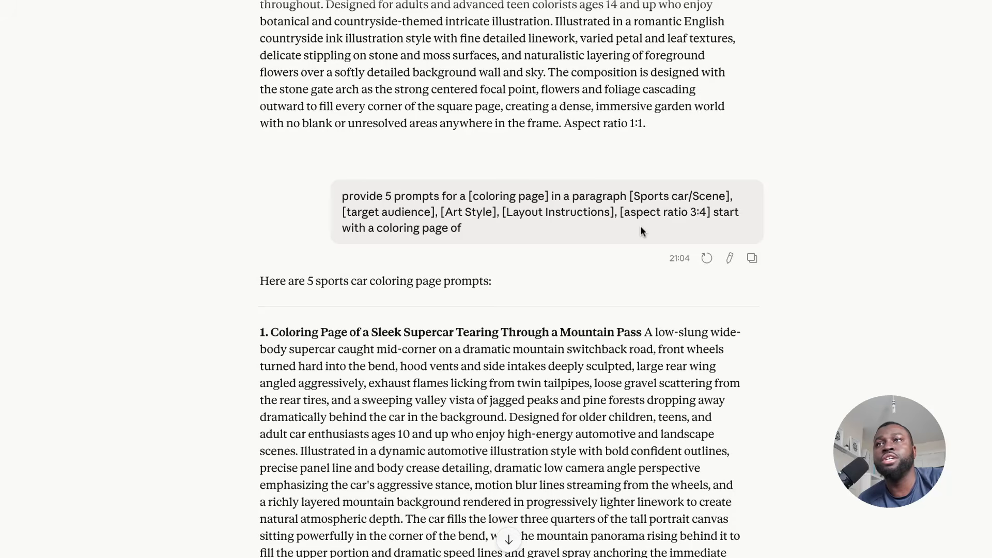
{"action": "scroll", "coordinate": [641, 226], "scroll_direction": "down", "scroll_amount": 3}
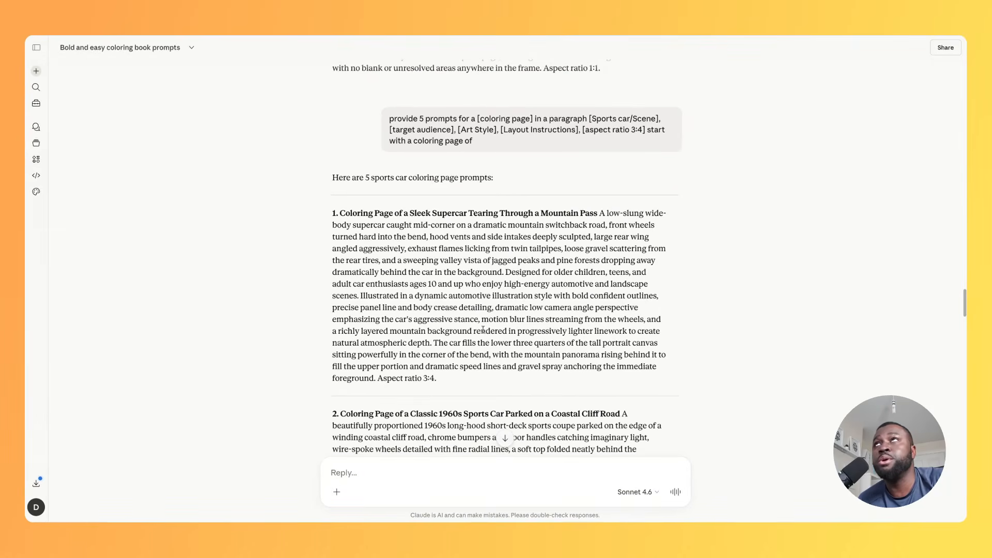
Switch to Flow, open the coloring page of a supercar on a mountain pass, and examine its line art and generation prompt.
{"action": "left_click", "coordinate": [123, 36]}
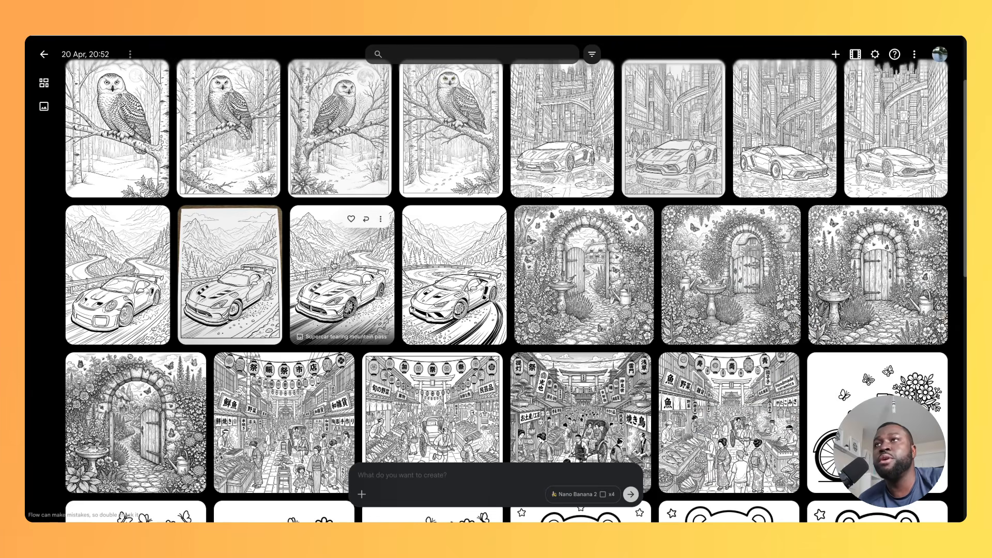
{"action": "left_click", "coordinate": [124, 258]}
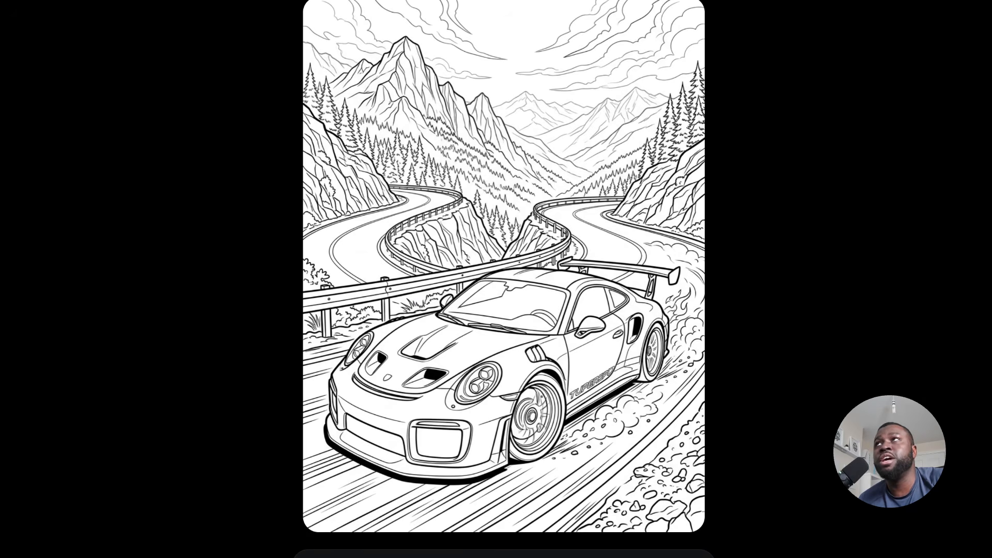
{"action": "left_click", "coordinate": [319, 33]}
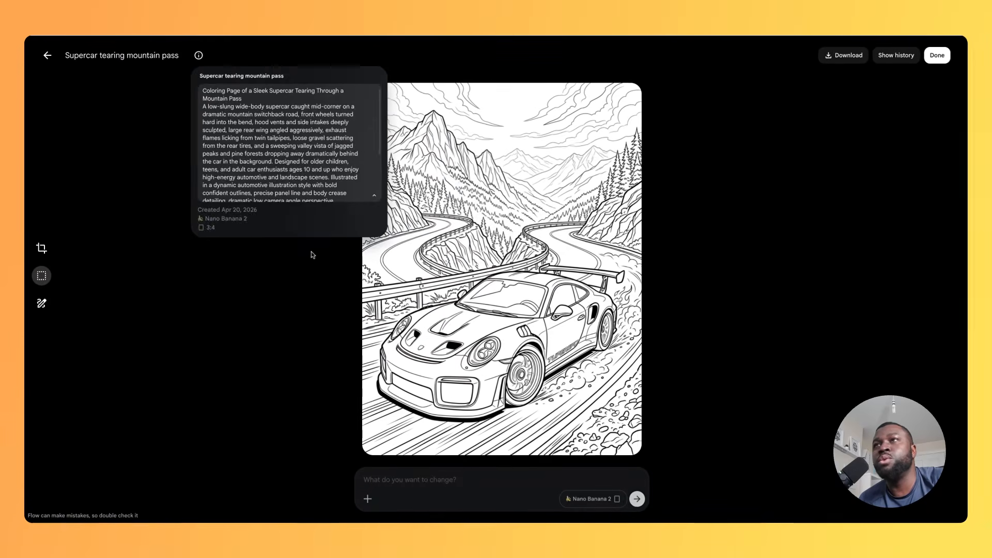
{"action": "left_click", "coordinate": [309, 279]}
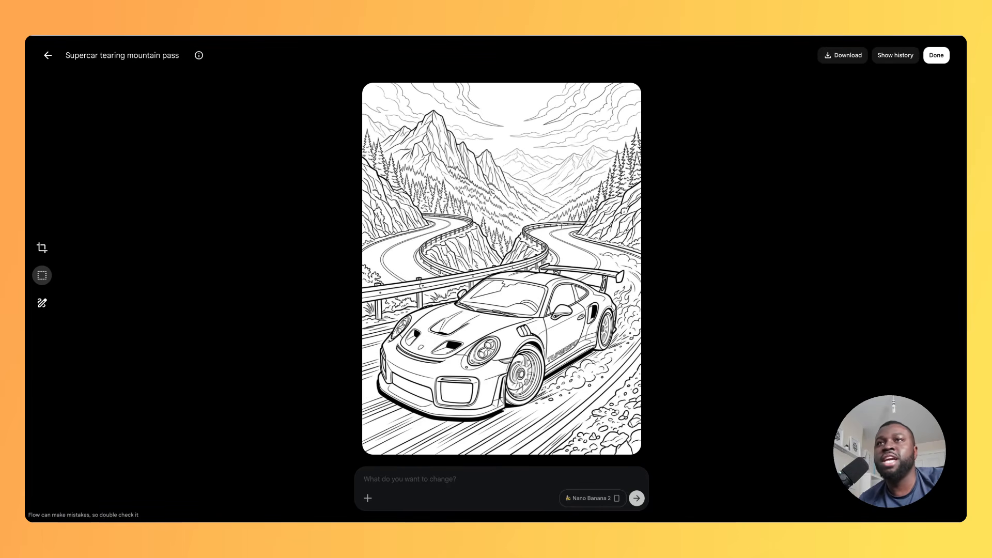
Return to the image gallery, open a futuristic sports car neon city coloring page, and examine its full generation prompt.
{"action": "left_click", "coordinate": [52, 55]}
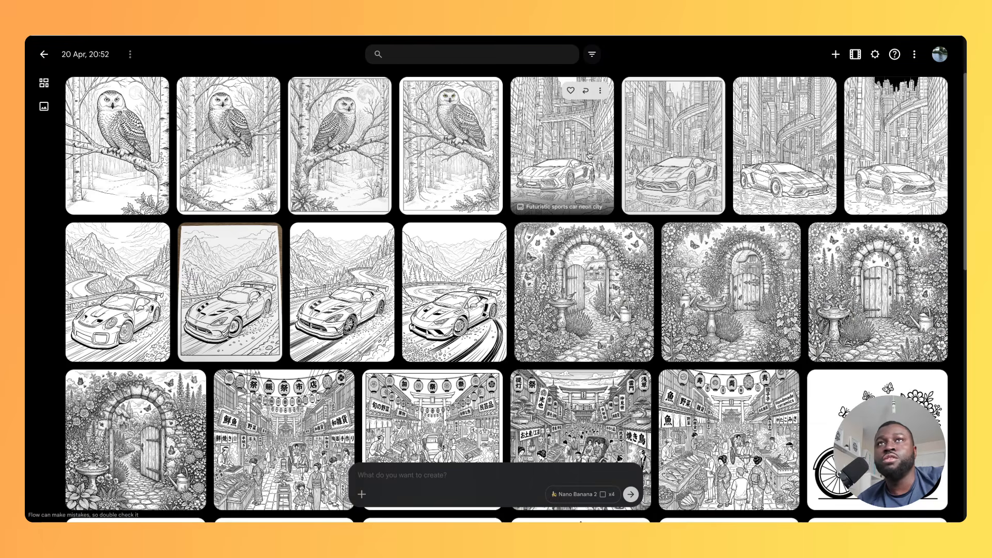
{"action": "left_click", "coordinate": [589, 155]}
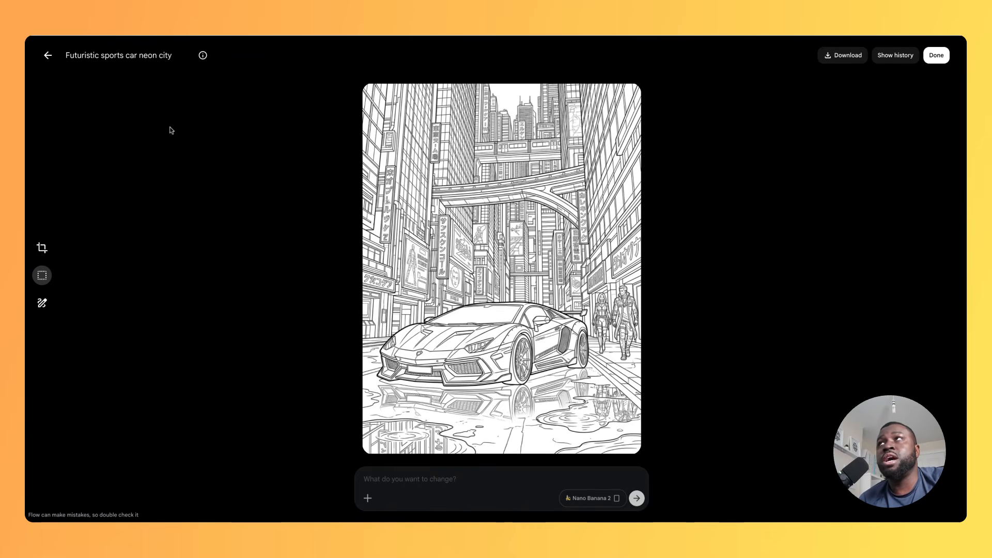
{"action": "left_click", "coordinate": [202, 55]}
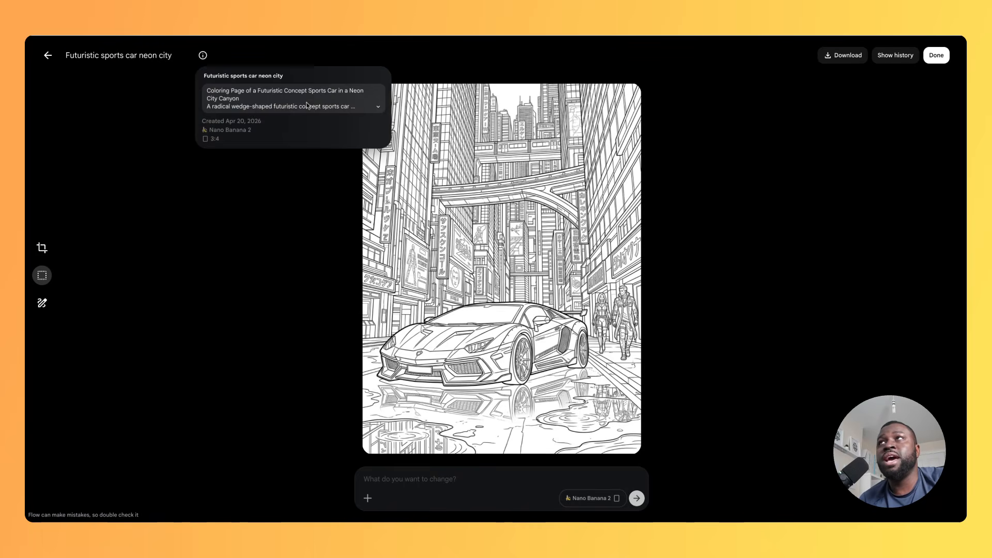
{"action": "left_click", "coordinate": [380, 107]}
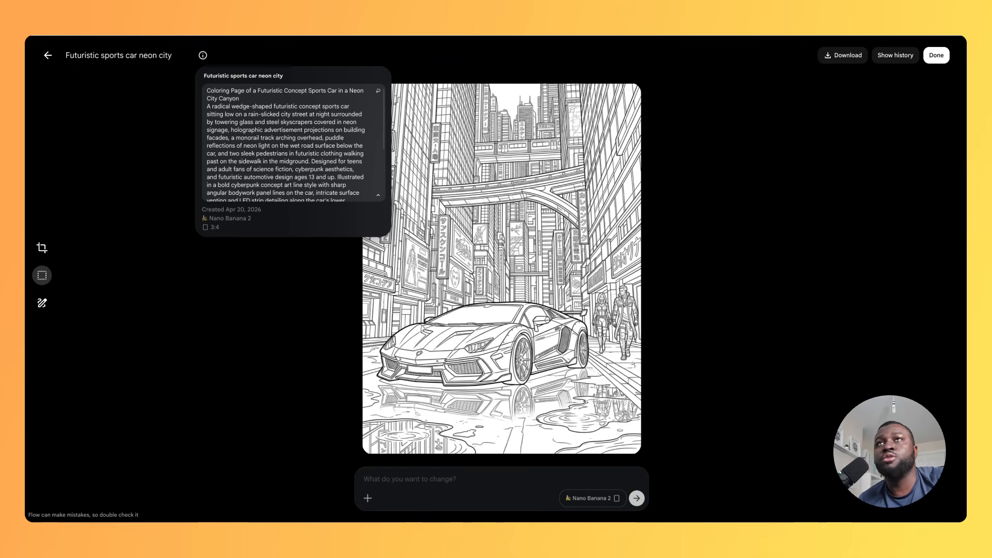
{"action": "left_click", "coordinate": [350, 253]}
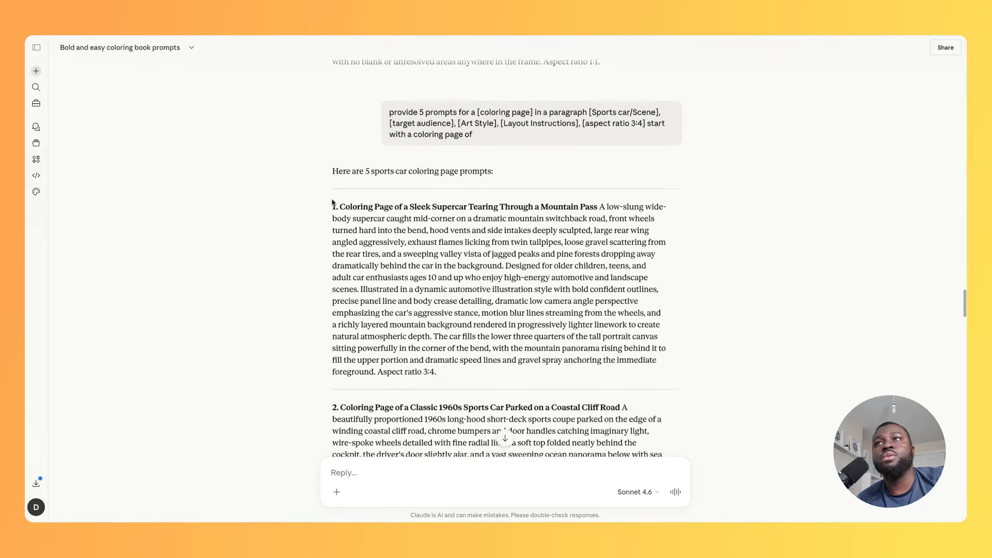
Switch to Claude and read through the sports car and nature prompts up to the concise versions generated from "make this concise".
{"action": "scroll", "coordinate": [419, 171], "scroll_direction": "down", "scroll_amount": 1}
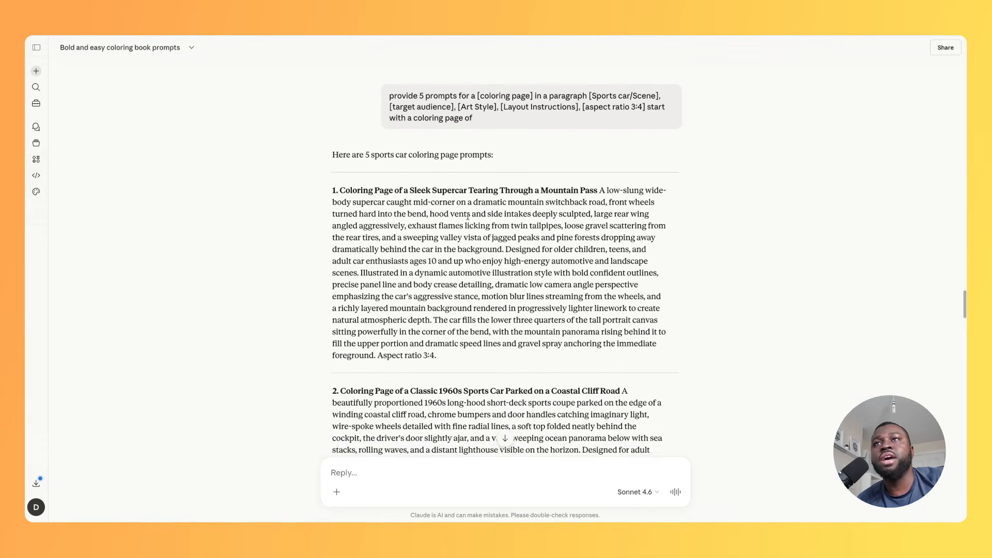
{"action": "scroll", "coordinate": [420, 172], "scroll_direction": "down", "scroll_amount": 20}
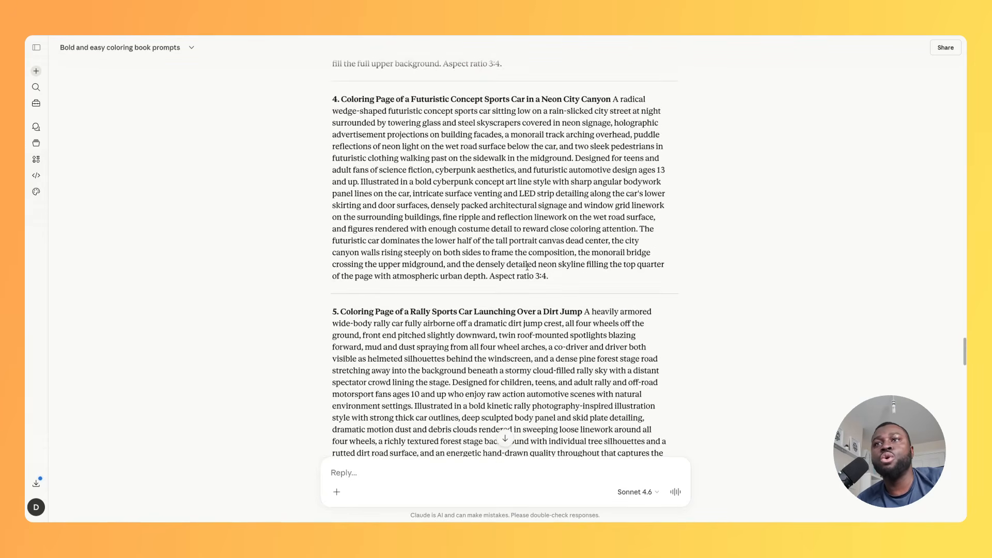
{"action": "scroll", "coordinate": [499, 258], "scroll_direction": "down", "scroll_amount": 14}
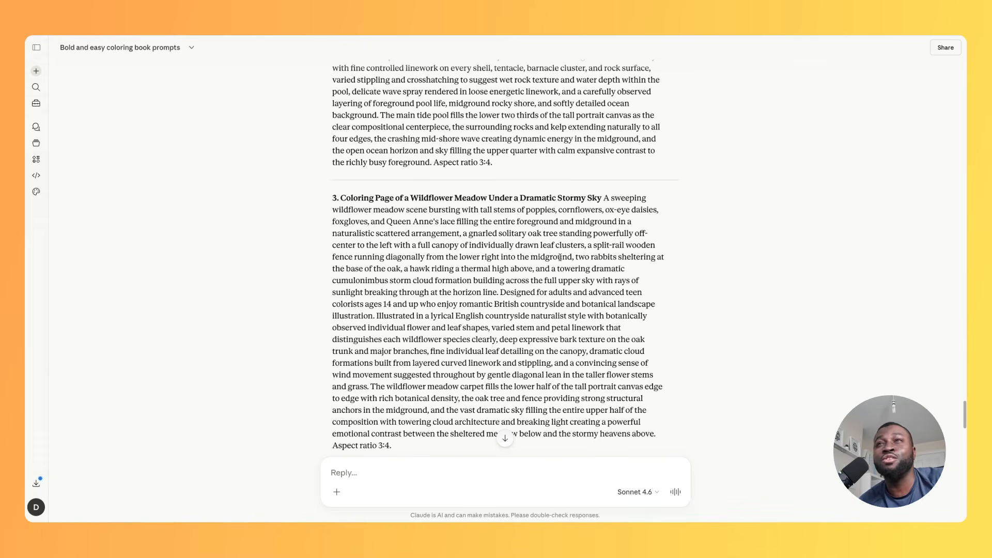
{"action": "scroll", "coordinate": [560, 257], "scroll_direction": "down", "scroll_amount": 18}
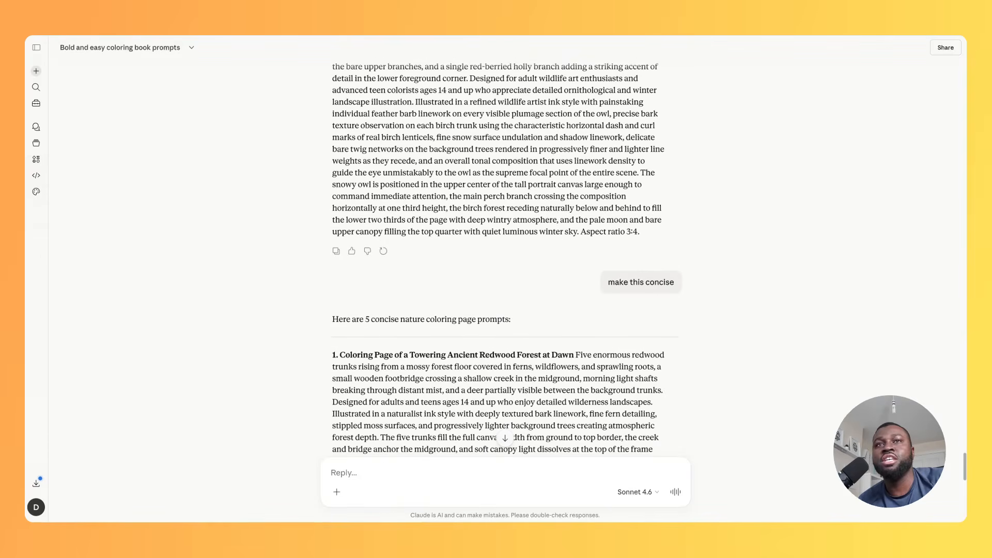
{"action": "scroll", "coordinate": [646, 279], "scroll_direction": "down", "scroll_amount": 2}
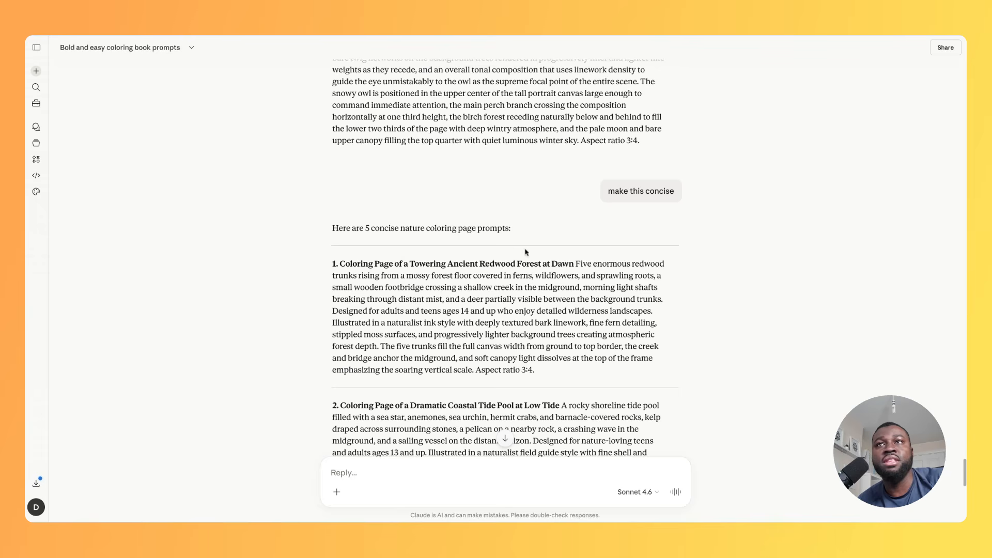
{"action": "scroll", "coordinate": [552, 284], "scroll_direction": "down", "scroll_amount": 2}
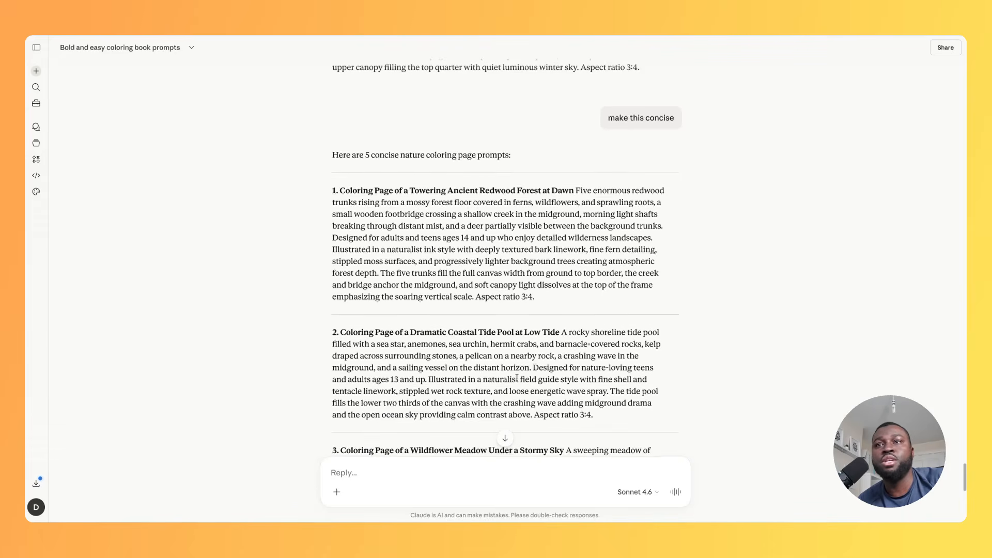
{"action": "scroll", "coordinate": [520, 278], "scroll_direction": "down", "scroll_amount": 1}
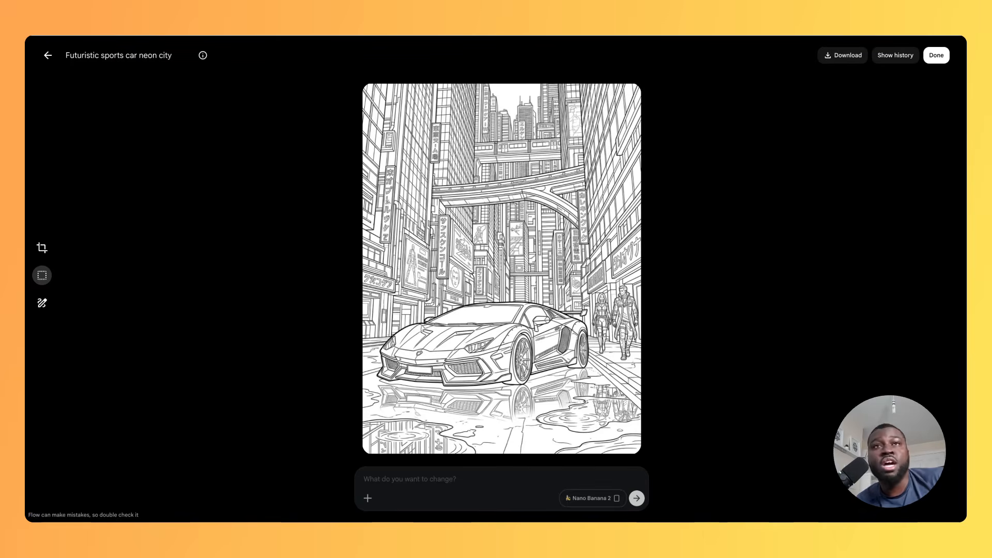
Switch to Flow and check the download sizes for the futuristic sports car image, including the 2K upscaled option.
{"action": "left_click", "coordinate": [847, 58]}
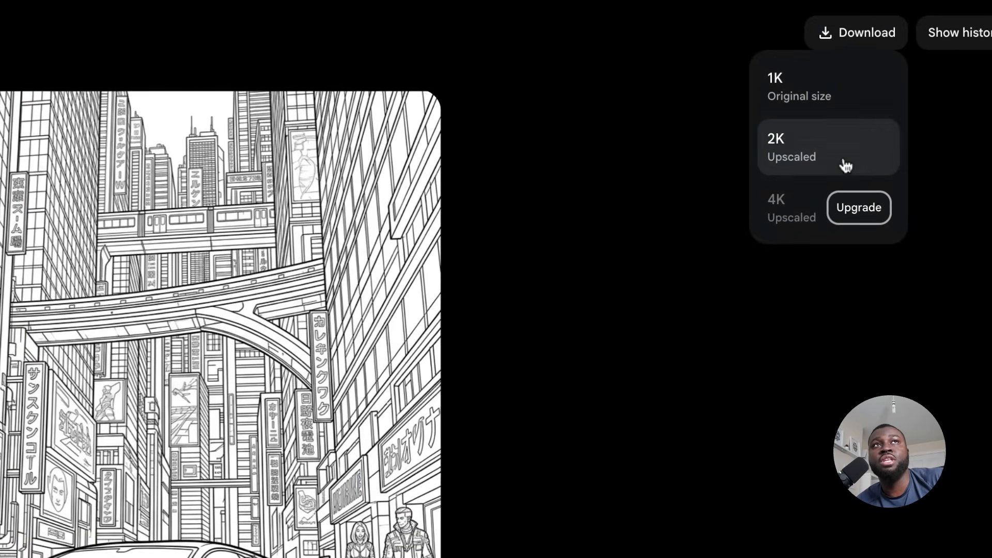
{"action": "left_click", "coordinate": [846, 159]}
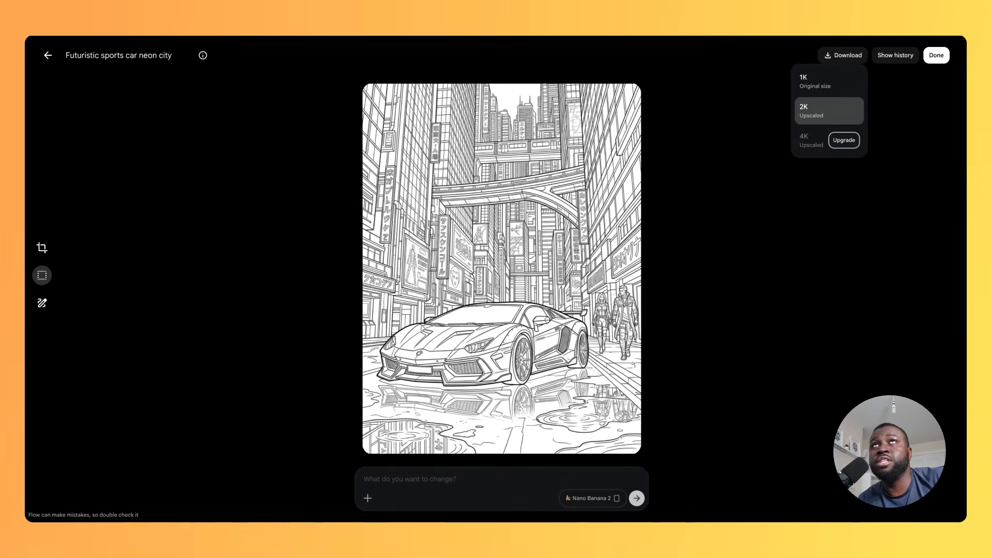
{"action": "left_click", "coordinate": [746, 128]}
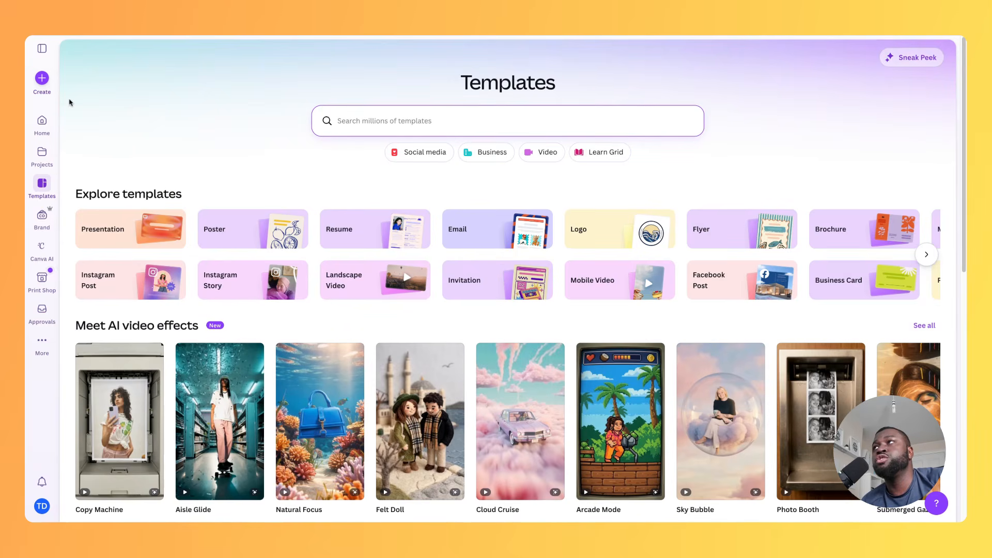
Switch to Canva and create a new custom-size design of 8.5 × 8.5 in.
{"action": "left_click", "coordinate": [42, 78]}
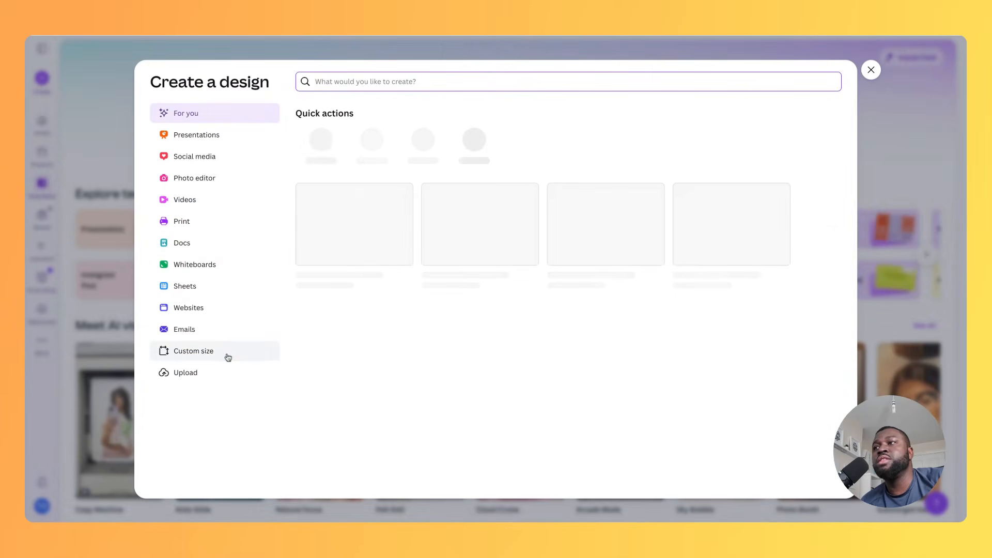
{"action": "left_click", "coordinate": [225, 354]}
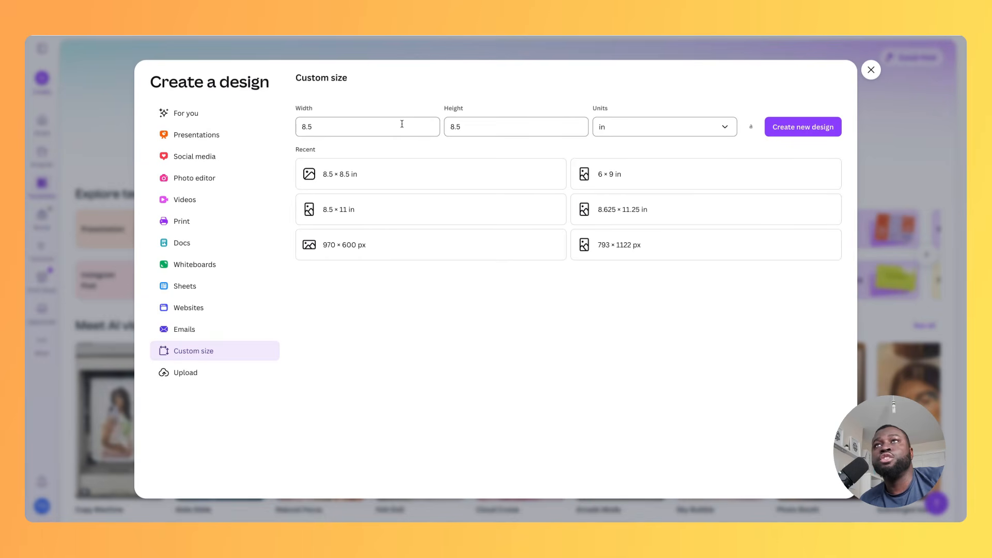
{"action": "left_click", "coordinate": [616, 127]}
{"action": "left_click", "coordinate": [620, 176]}
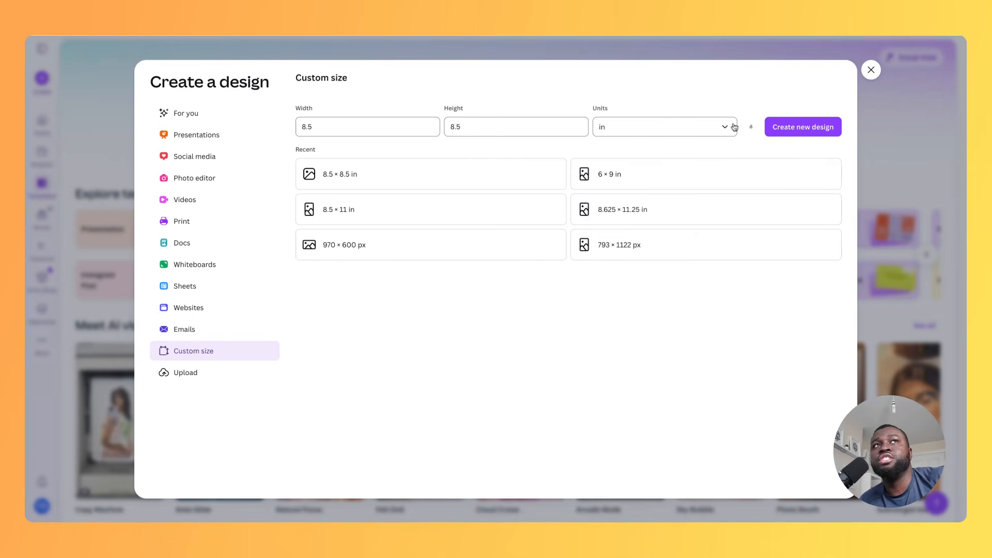
{"action": "left_click", "coordinate": [832, 126]}
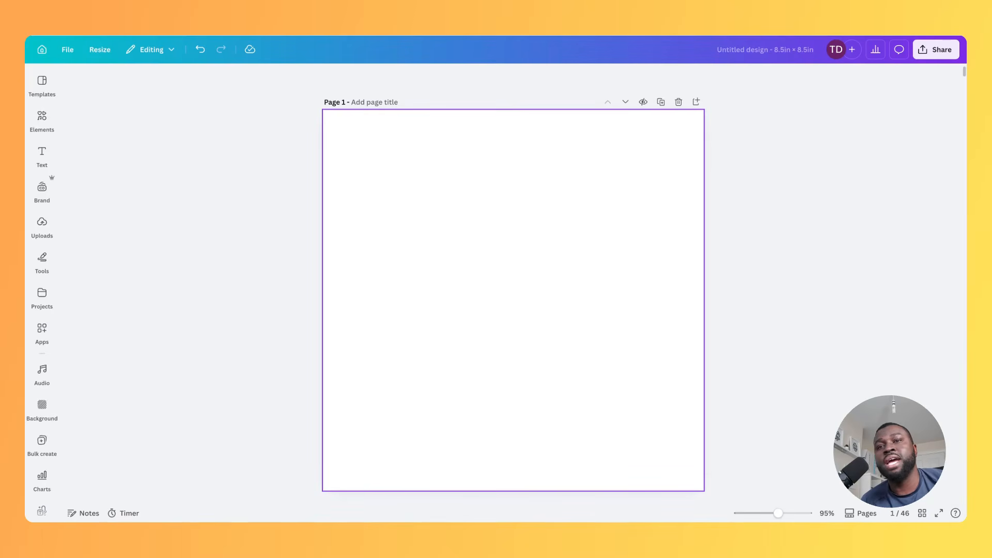
{"action": "left_click", "coordinate": [378, 170]}
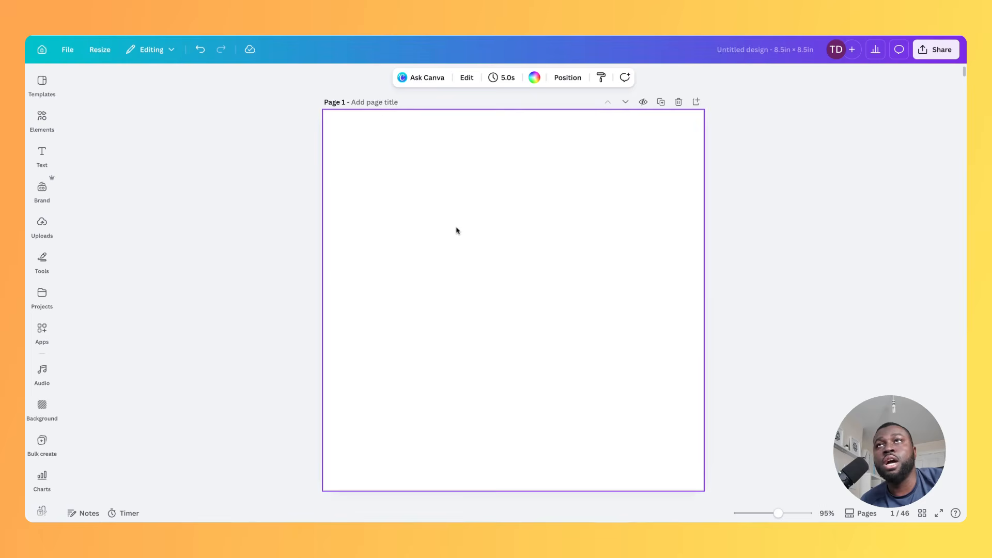
{"action": "scroll", "coordinate": [457, 230], "scroll_direction": "down", "scroll_amount": 8}
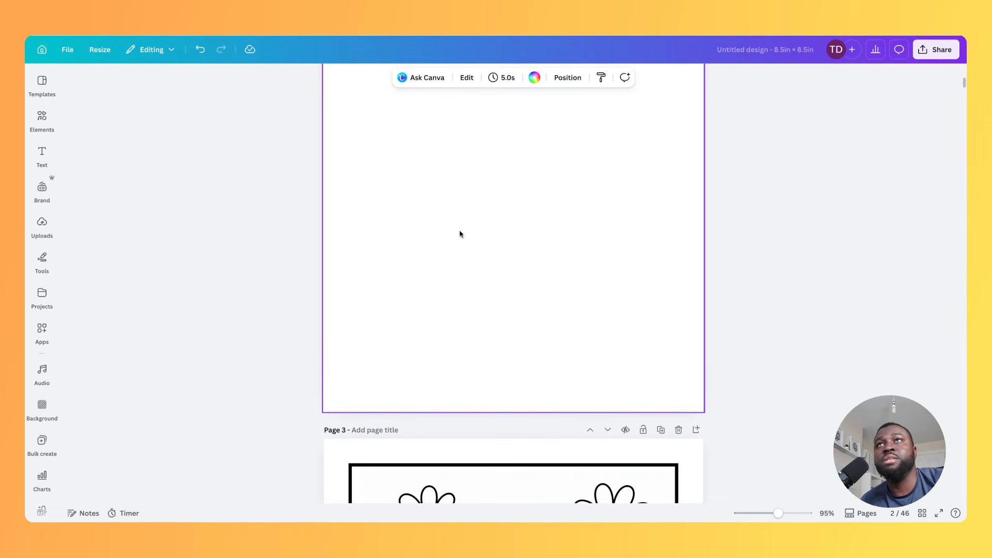
{"action": "scroll", "coordinate": [459, 234], "scroll_direction": "up", "scroll_amount": 8}
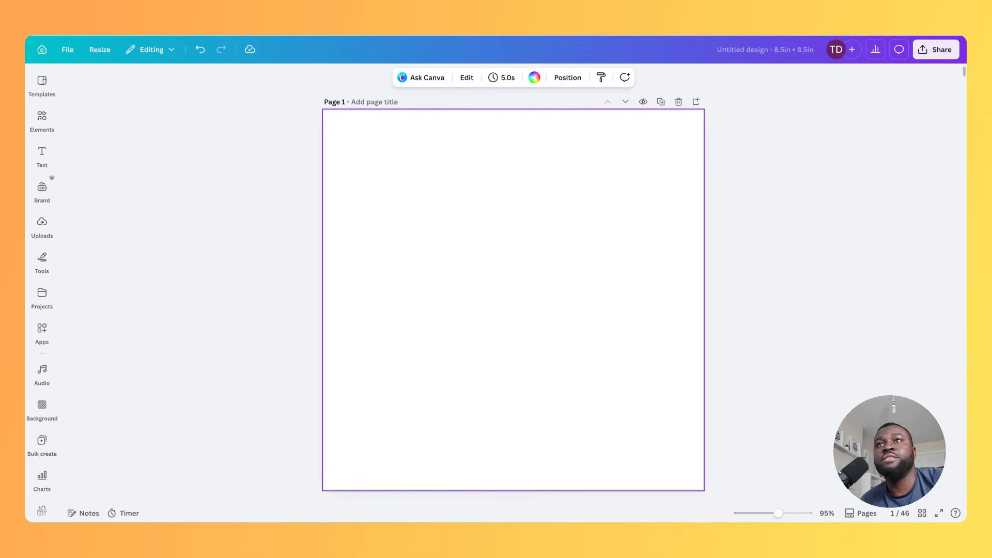
{"action": "scroll", "coordinate": [513, 279], "scroll_direction": "down", "scroll_amount": 5}
{"action": "scroll", "coordinate": [285, 284], "scroll_direction": "up", "scroll_amount": 5}
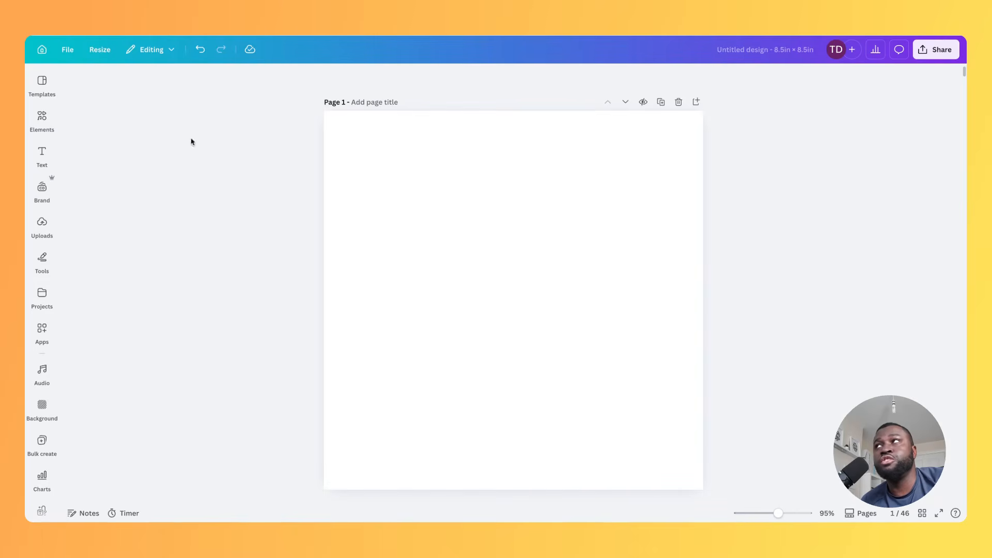
Add a square frame from the basic shapes to the blank first page.
{"action": "left_click", "coordinate": [50, 124]}
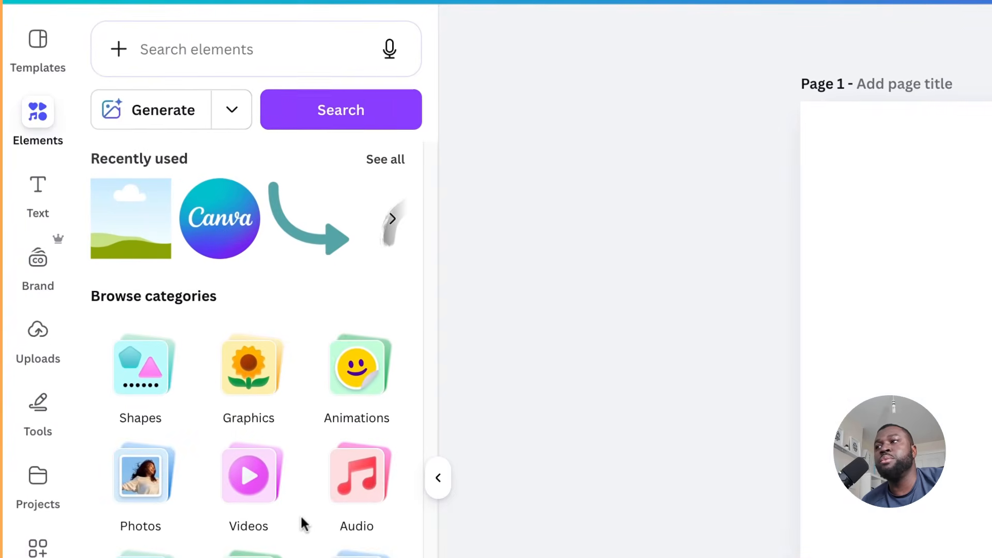
{"action": "scroll", "coordinate": [217, 362], "scroll_direction": "down", "scroll_amount": 5}
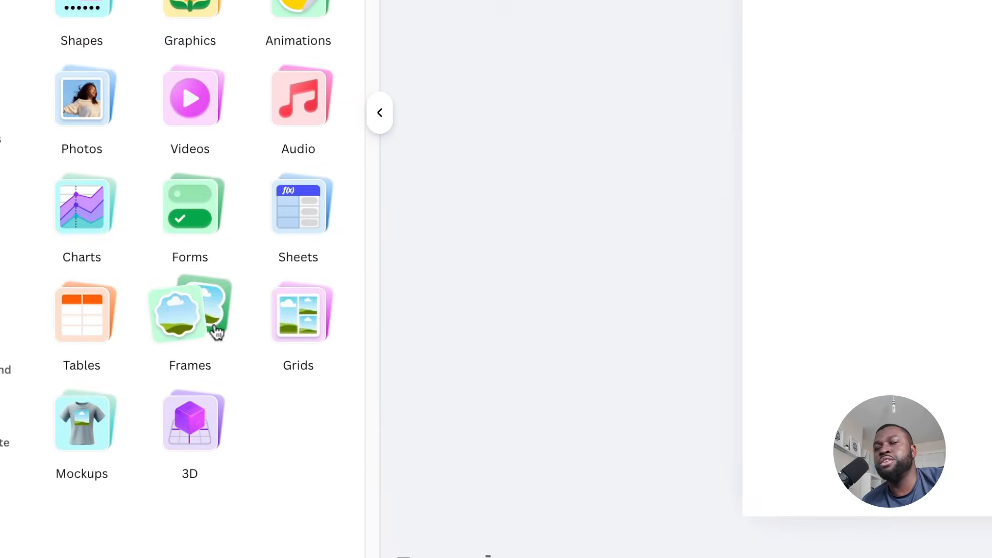
{"action": "left_click", "coordinate": [209, 313]}
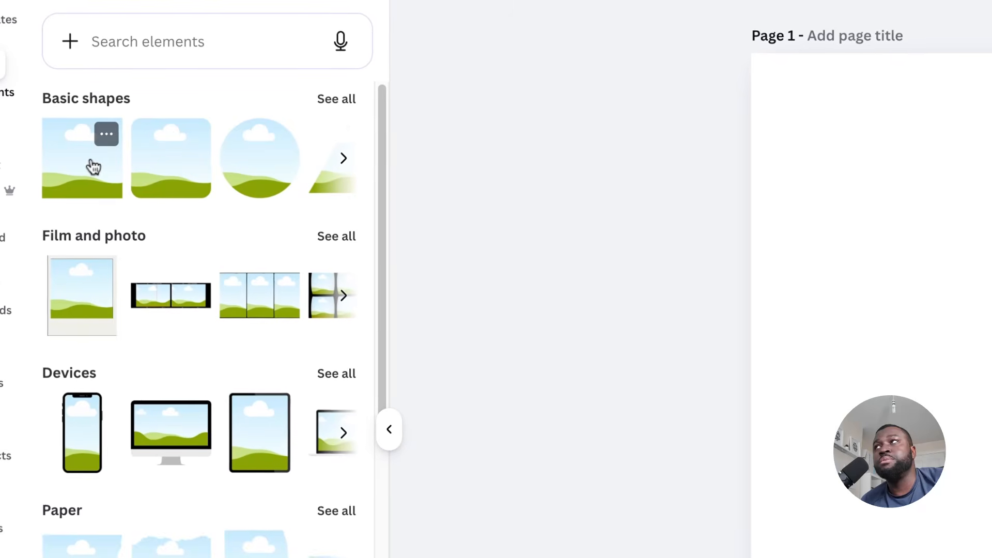
{"action": "left_click", "coordinate": [93, 166]}
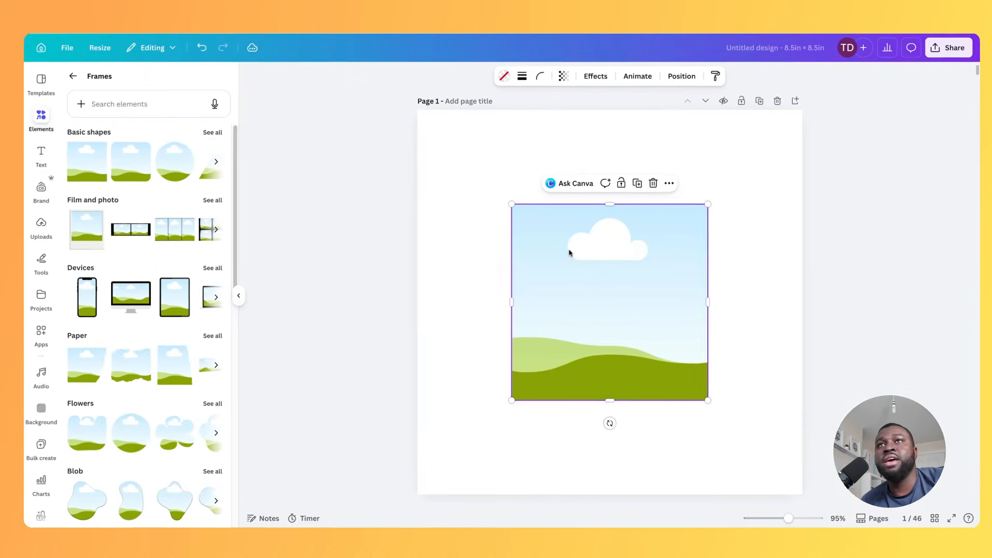
Enlarge and centre the square frame with an even margin on page 1, and give it a solid black border.
{"action": "left_click_drag", "start_coordinate": [570, 251], "coordinate": [495, 190]}
{"action": "left_click_drag", "start_coordinate": [622, 339], "coordinate": [754, 468]}
{"action": "left_click_drag", "start_coordinate": [622, 340], "coordinate": [628, 335]}
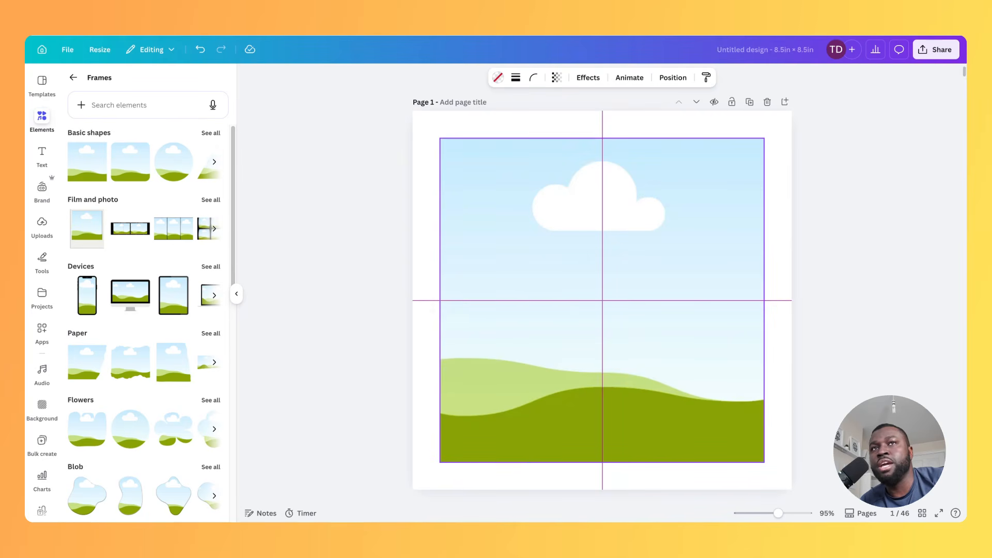
{"action": "left_click_drag", "start_coordinate": [628, 336], "coordinate": [629, 335]}
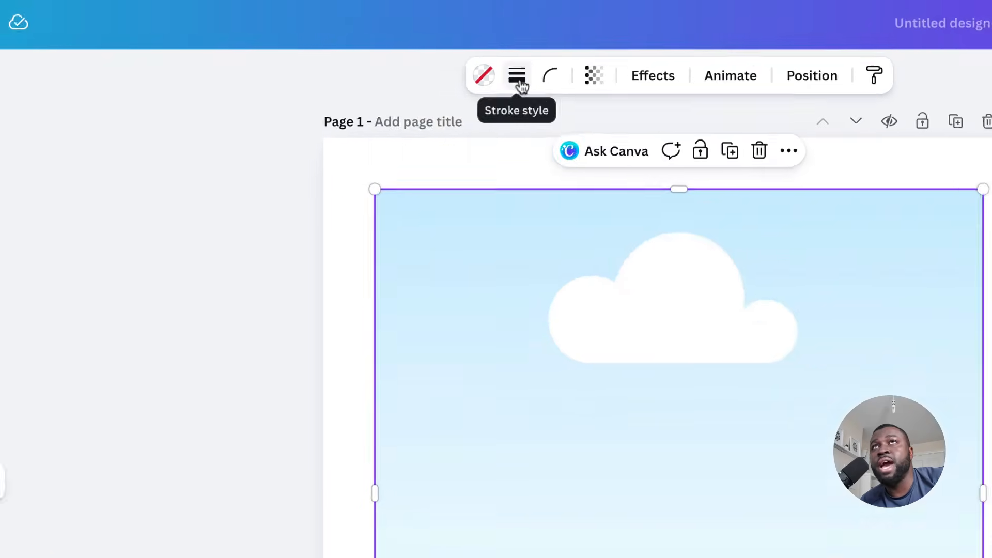
{"action": "left_click", "coordinate": [516, 77]}
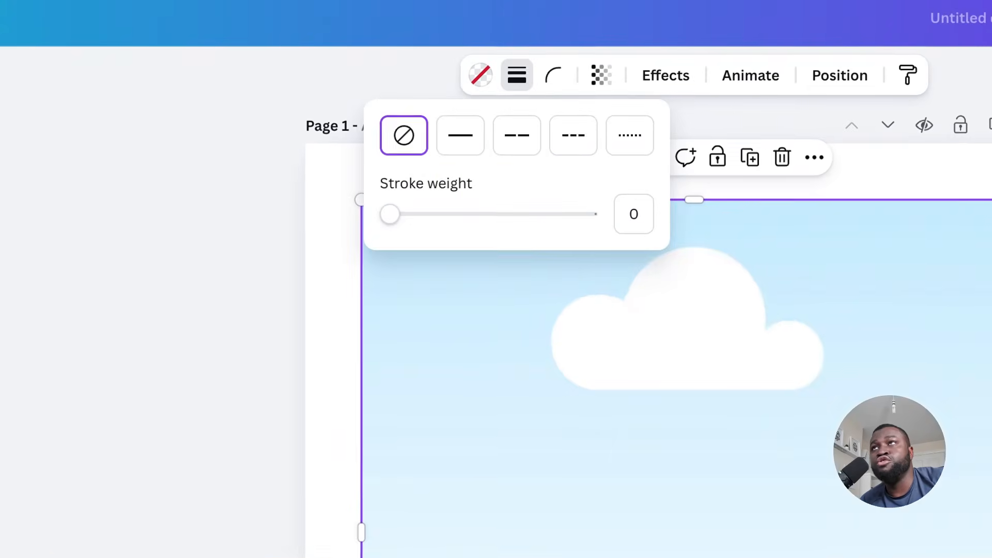
{"action": "left_click_drag", "start_coordinate": [390, 214], "coordinate": [403, 214]}
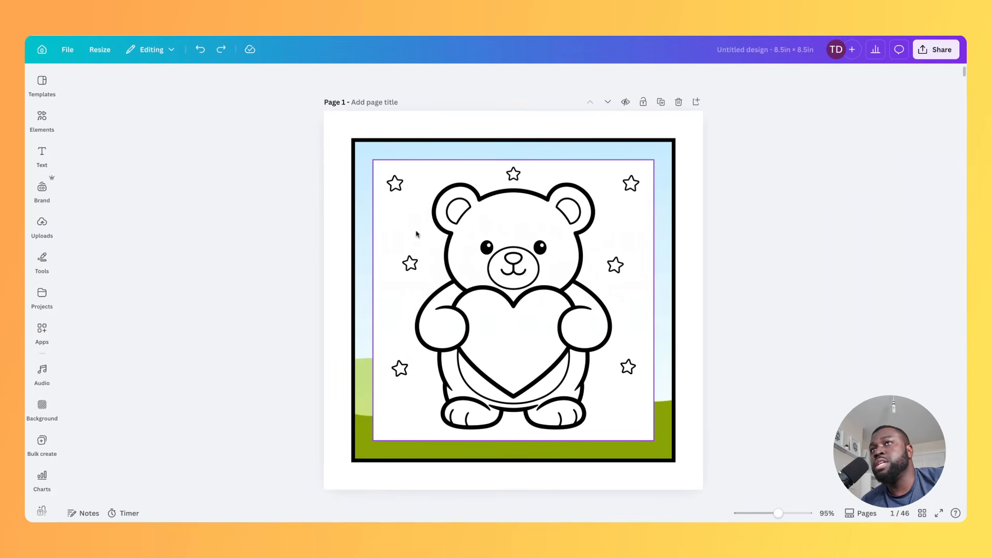
Place the teddy bear image inside the black-bordered square frame on page 1 so that it fills the frame.
{"action": "left_click", "coordinate": [418, 236]}
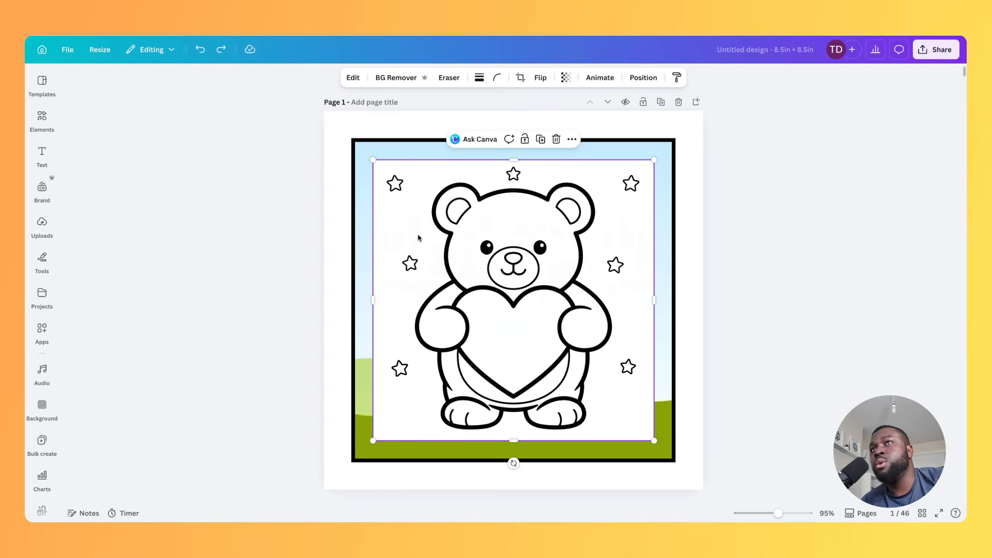
{"action": "left_click_drag", "start_coordinate": [417, 238], "coordinate": [444, 225]}
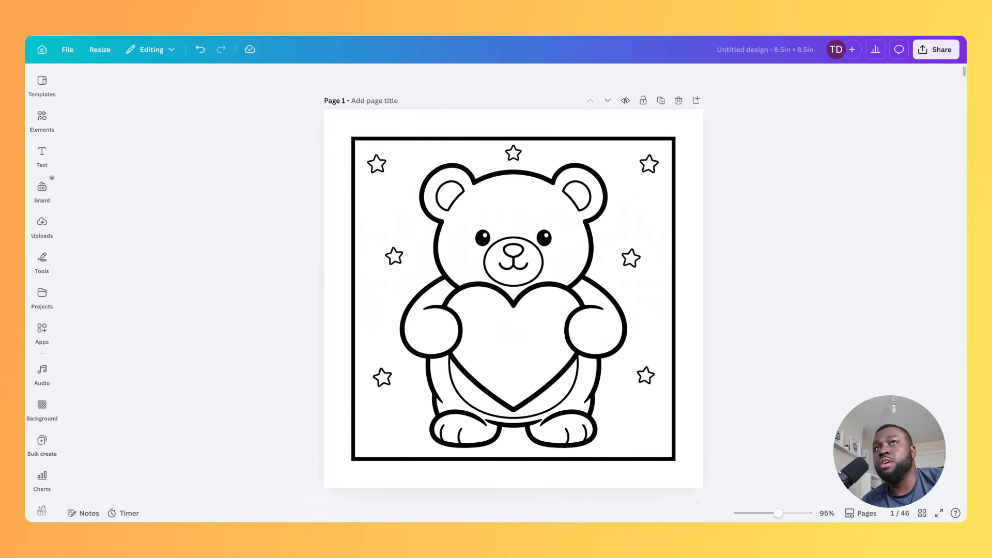
Select the Japanese market street image on page 11 and open its light adjustment settings.
{"action": "scroll", "coordinate": [513, 283], "scroll_direction": "down", "scroll_amount": 10}
{"action": "scroll", "coordinate": [513, 284], "scroll_direction": "down", "scroll_amount": 15}
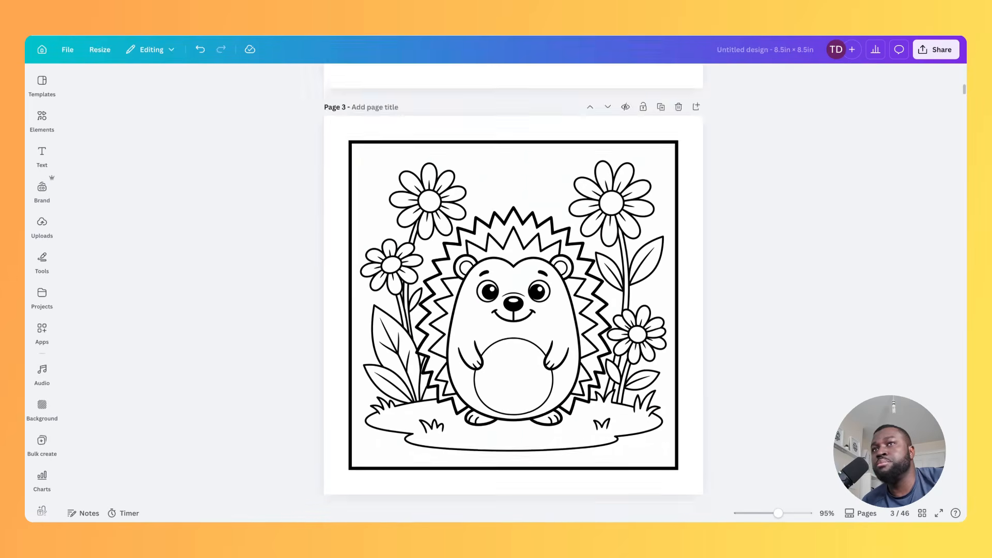
{"action": "scroll", "coordinate": [513, 284], "scroll_direction": "down", "scroll_amount": 5}
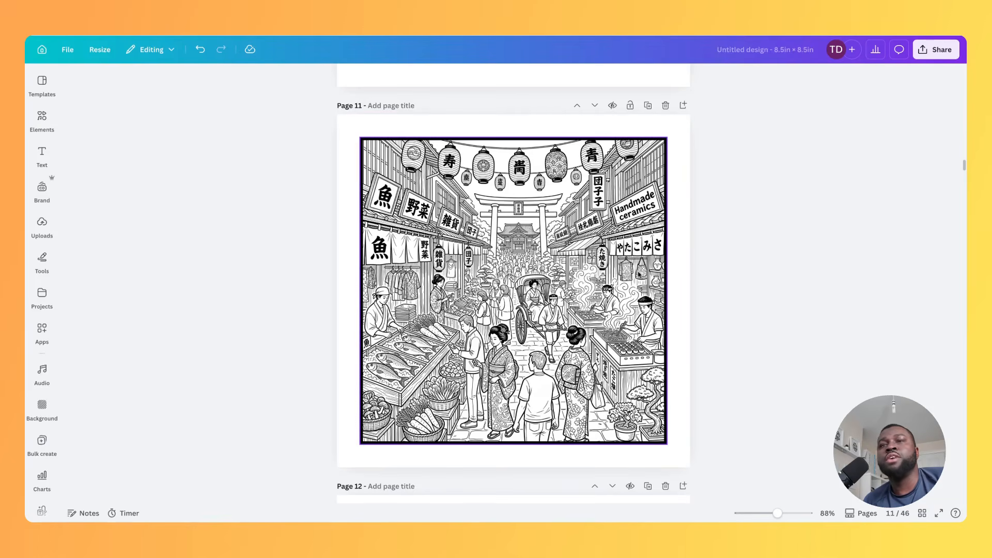
{"action": "left_click", "coordinate": [626, 255]}
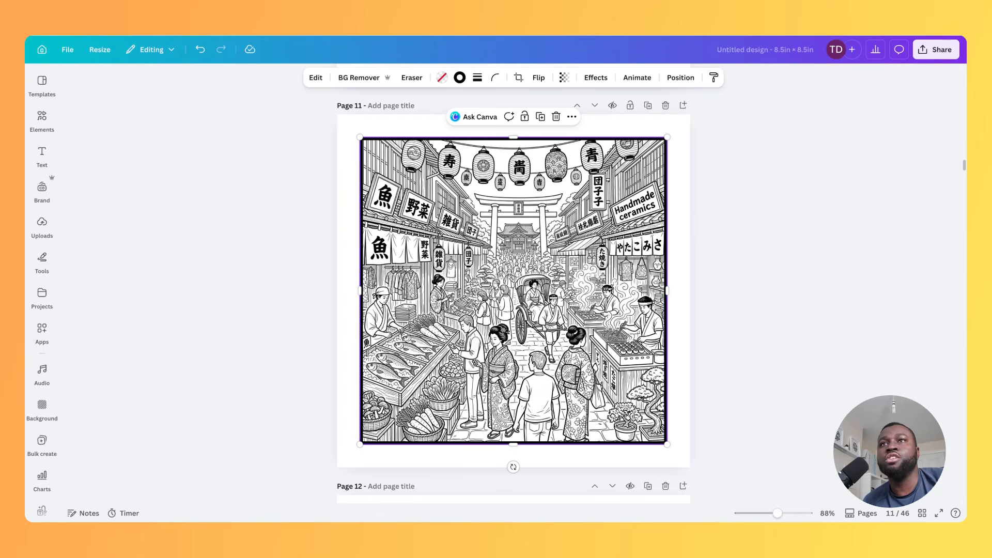
{"action": "left_click", "coordinate": [313, 78]}
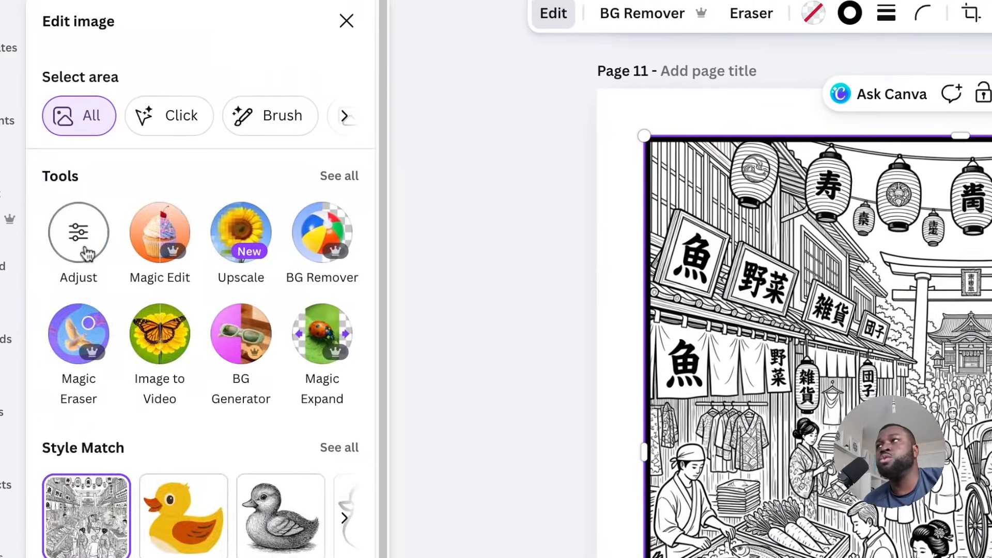
{"action": "left_click", "coordinate": [84, 248]}
{"action": "scroll", "coordinate": [153, 221], "scroll_direction": "down", "scroll_amount": 5}
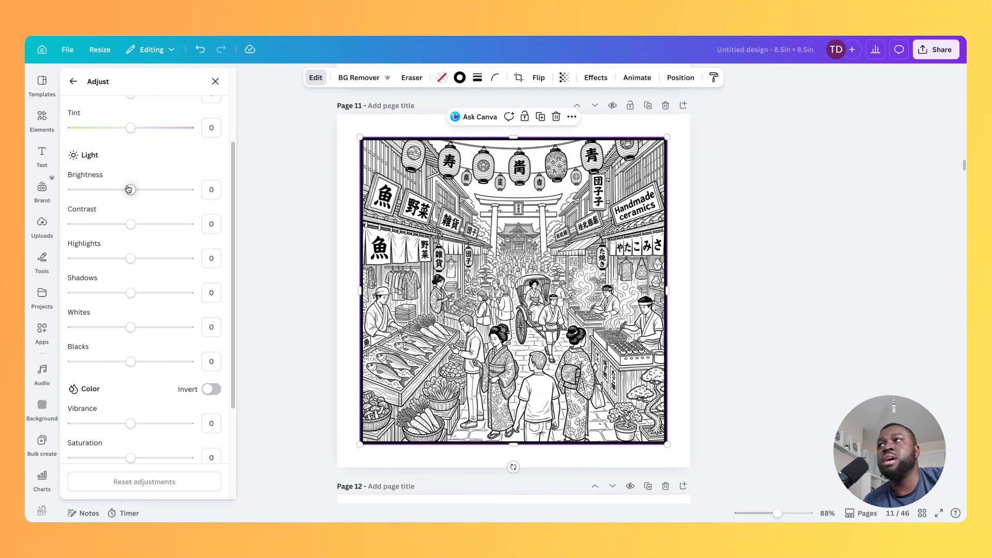
Set the market image's brightness, contrast, highlights and shadows to 100, and raise its whites as well.
{"action": "left_click_drag", "start_coordinate": [131, 190], "coordinate": [189, 189]}
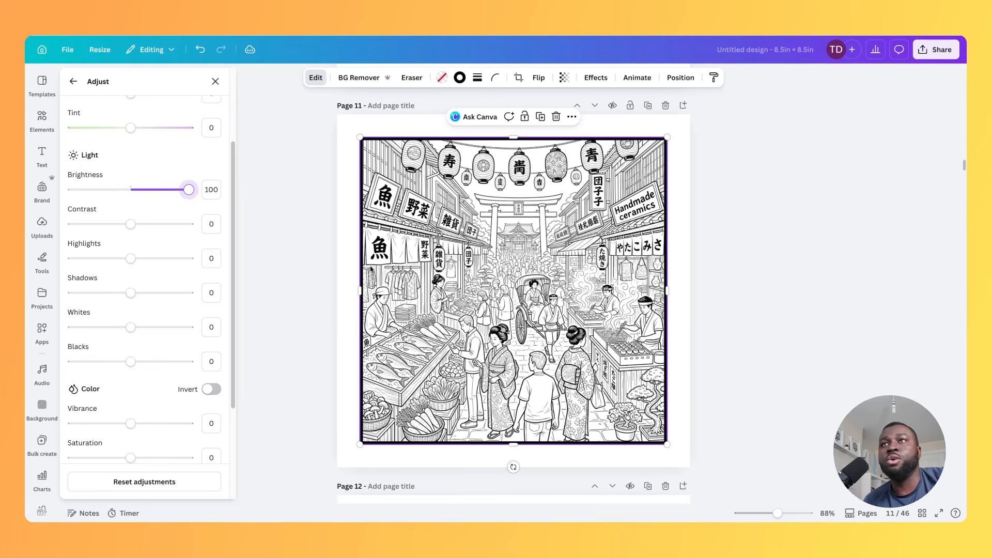
{"action": "left_click_drag", "start_coordinate": [131, 224], "coordinate": [189, 223]}
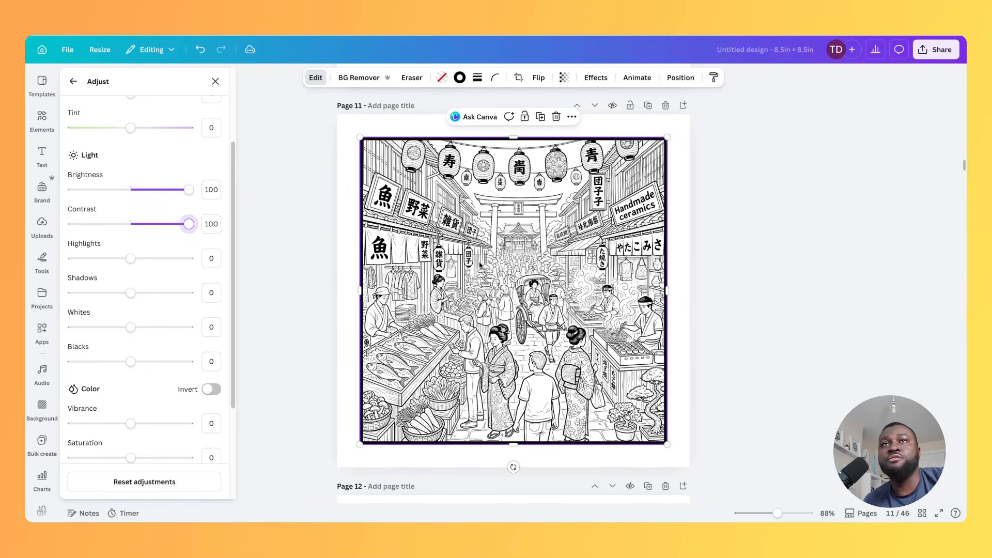
{"action": "left_click_drag", "start_coordinate": [131, 258], "coordinate": [189, 258]}
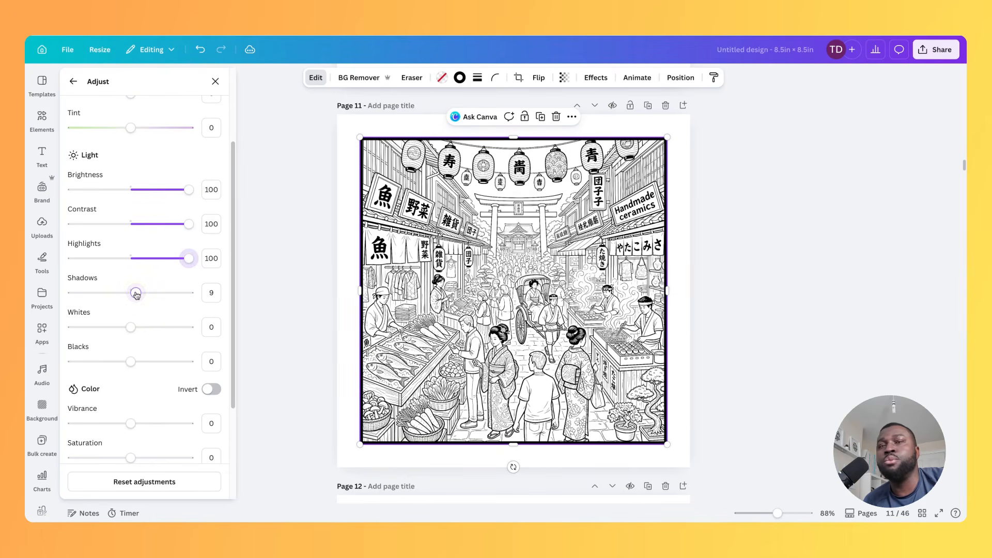
{"action": "left_click_drag", "start_coordinate": [133, 292], "coordinate": [189, 293]}
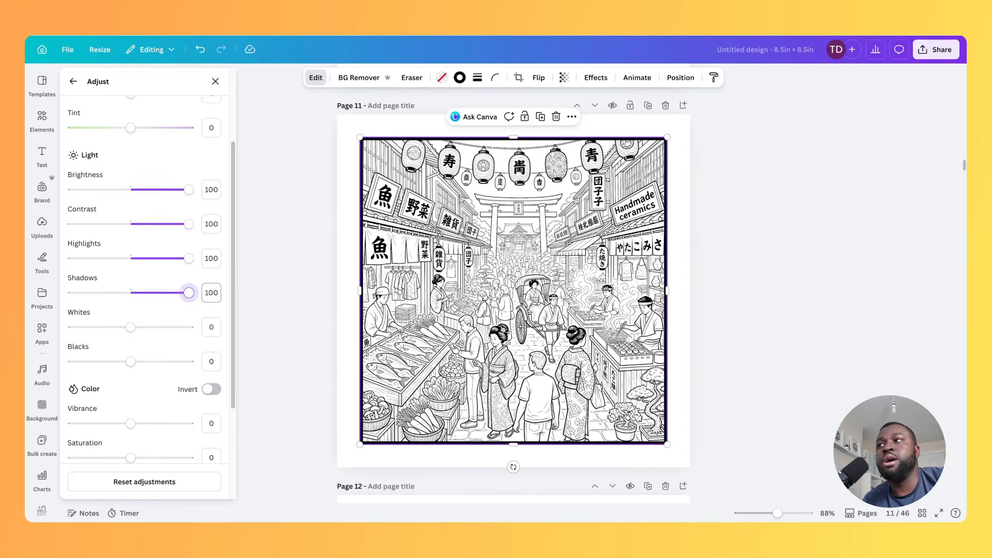
{"action": "left_click_drag", "start_coordinate": [132, 327], "coordinate": [189, 327]}
{"action": "key", "text": "Escape"}
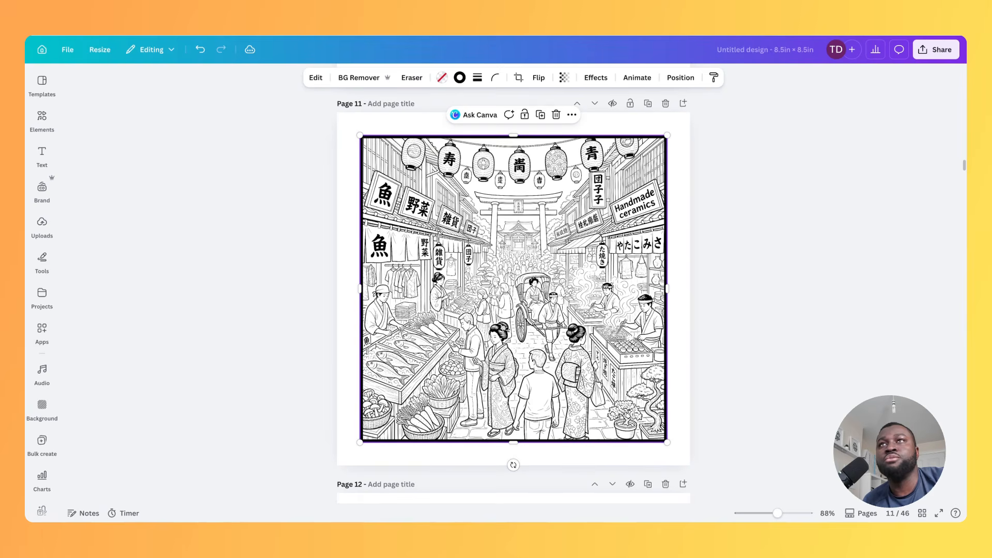
Set up the design's download as PDF Print with the CMYK (best for professional printing) color profile.
{"action": "scroll", "coordinate": [547, 274], "scroll_direction": "down", "scroll_amount": 5}
{"action": "scroll", "coordinate": [560, 267], "scroll_direction": "up", "scroll_amount": 5}
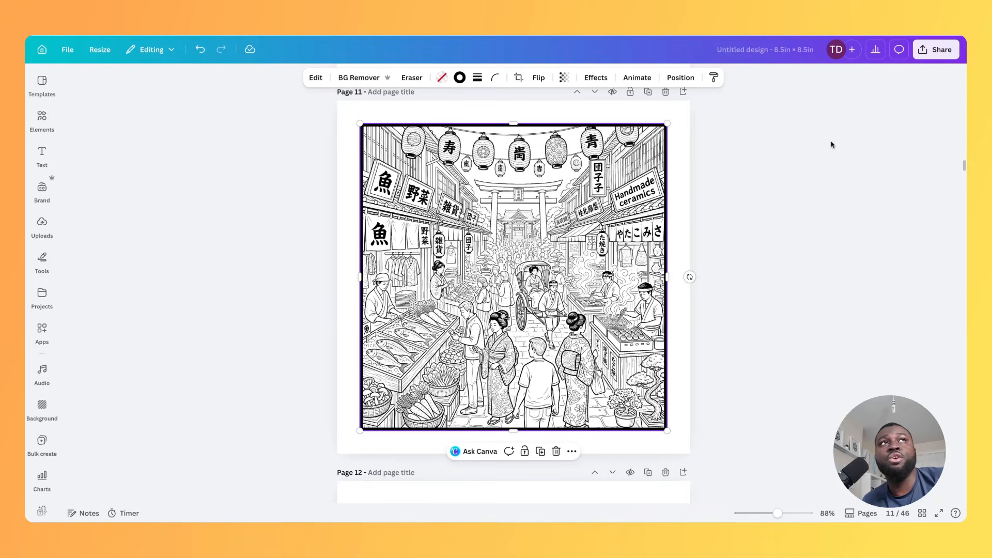
{"action": "left_click", "coordinate": [930, 50]}
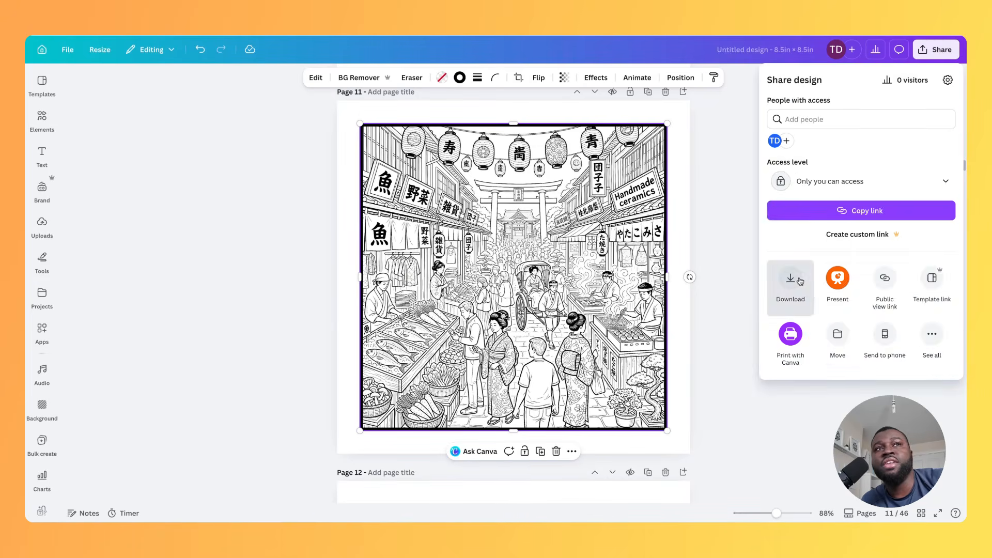
{"action": "left_click", "coordinate": [799, 281]}
{"action": "left_click", "coordinate": [873, 119]}
{"action": "left_click", "coordinate": [858, 236]}
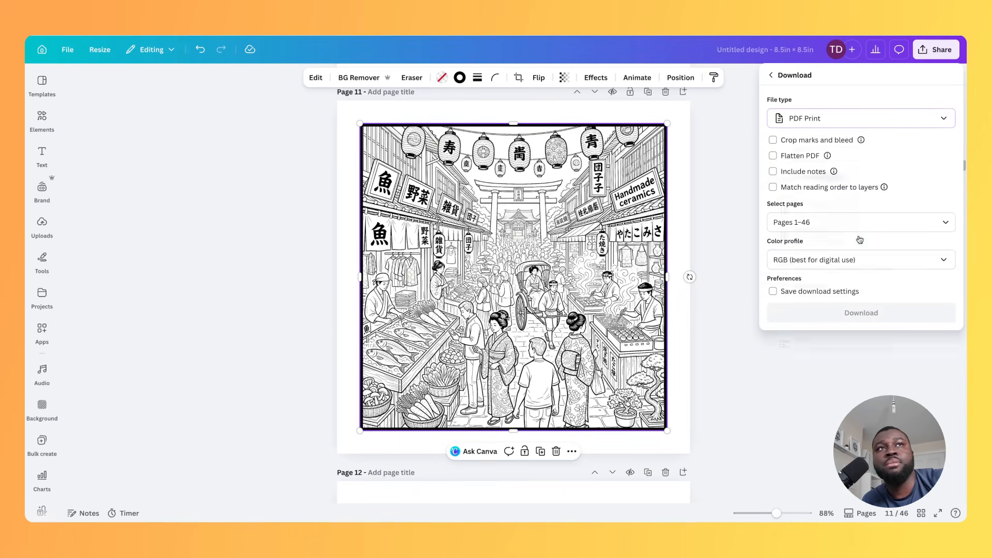
{"action": "left_click", "coordinate": [946, 260]}
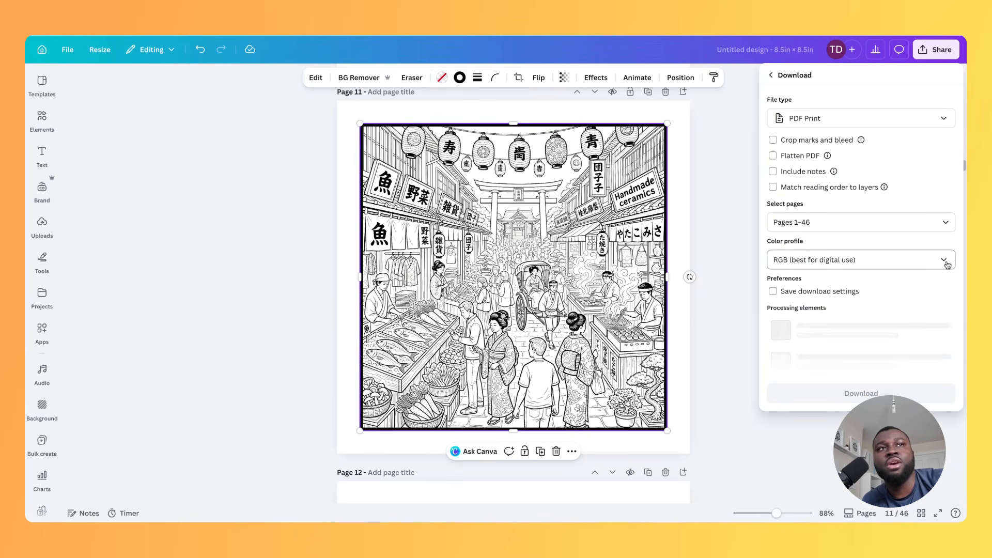
{"action": "left_click", "coordinate": [919, 307]}
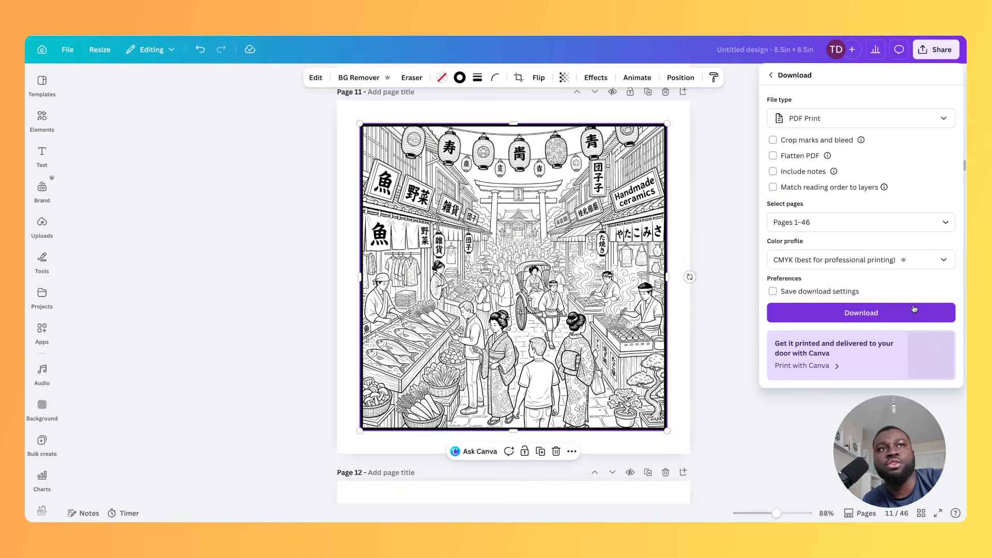